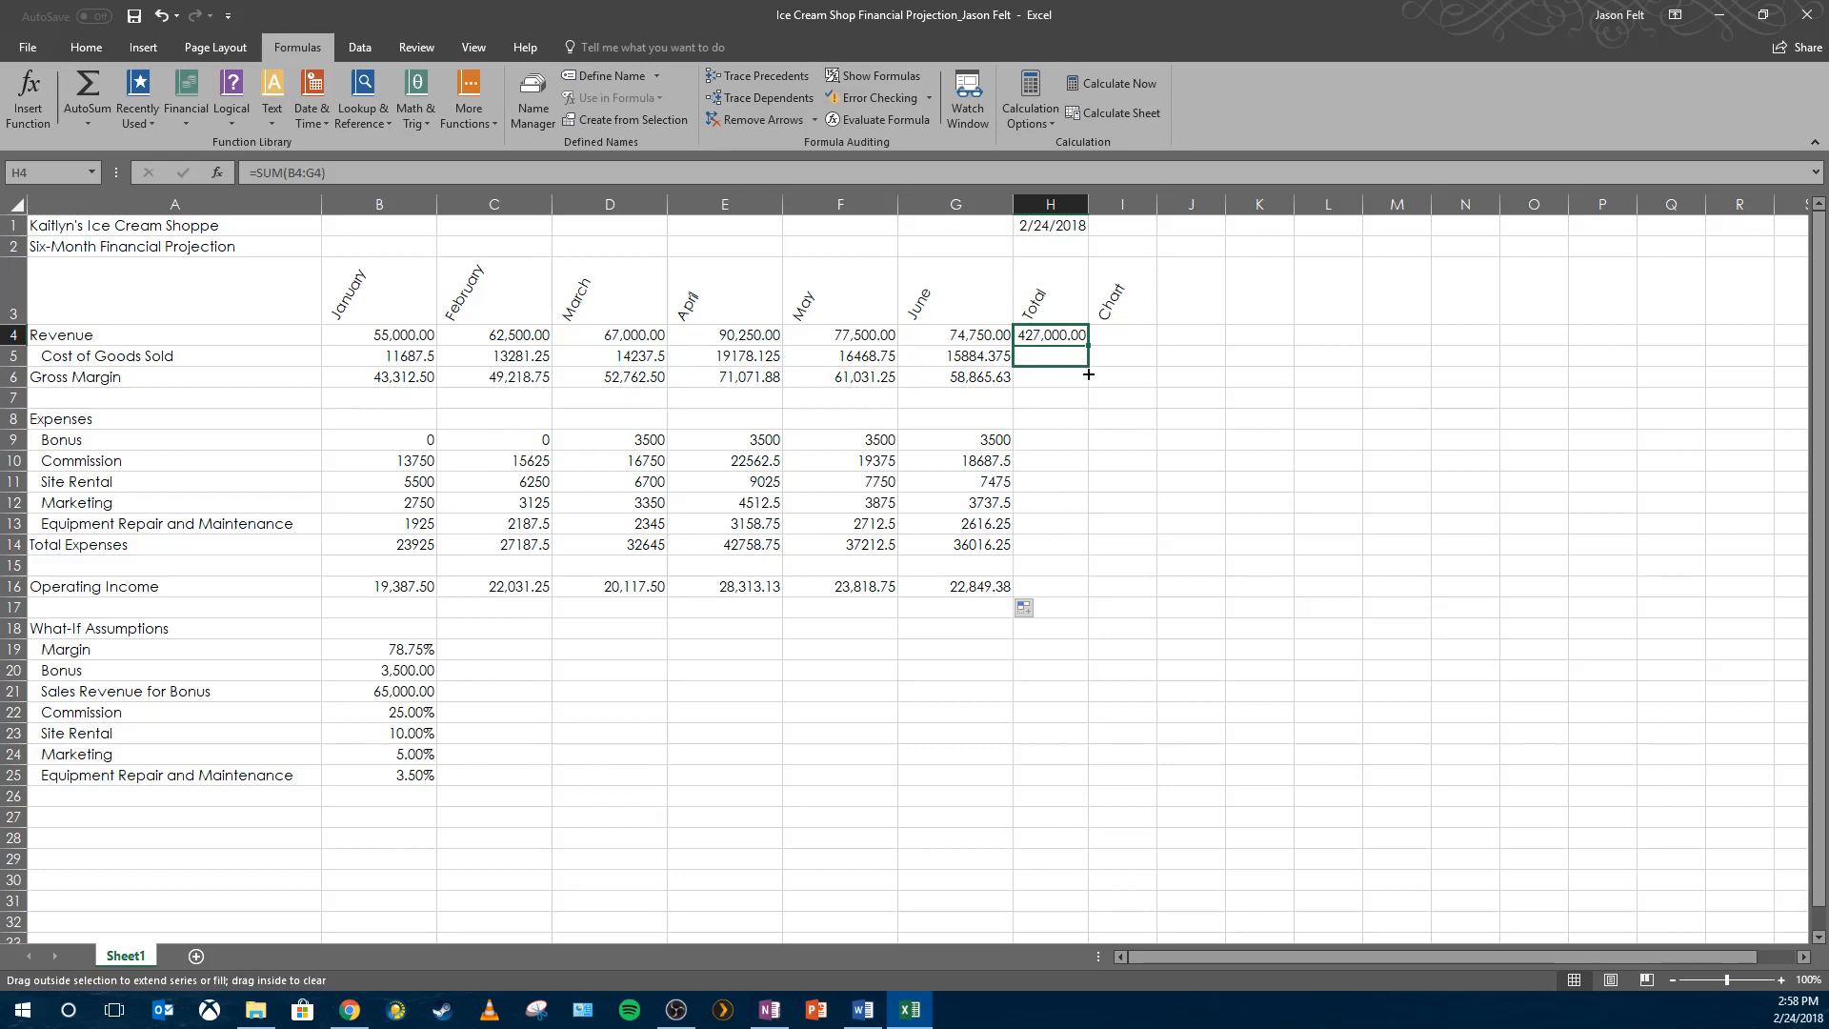
- Copy the Revenue total formula down to the Cost of Goods Sold and Gross Margin rows, H5:H6
click(1078, 354)
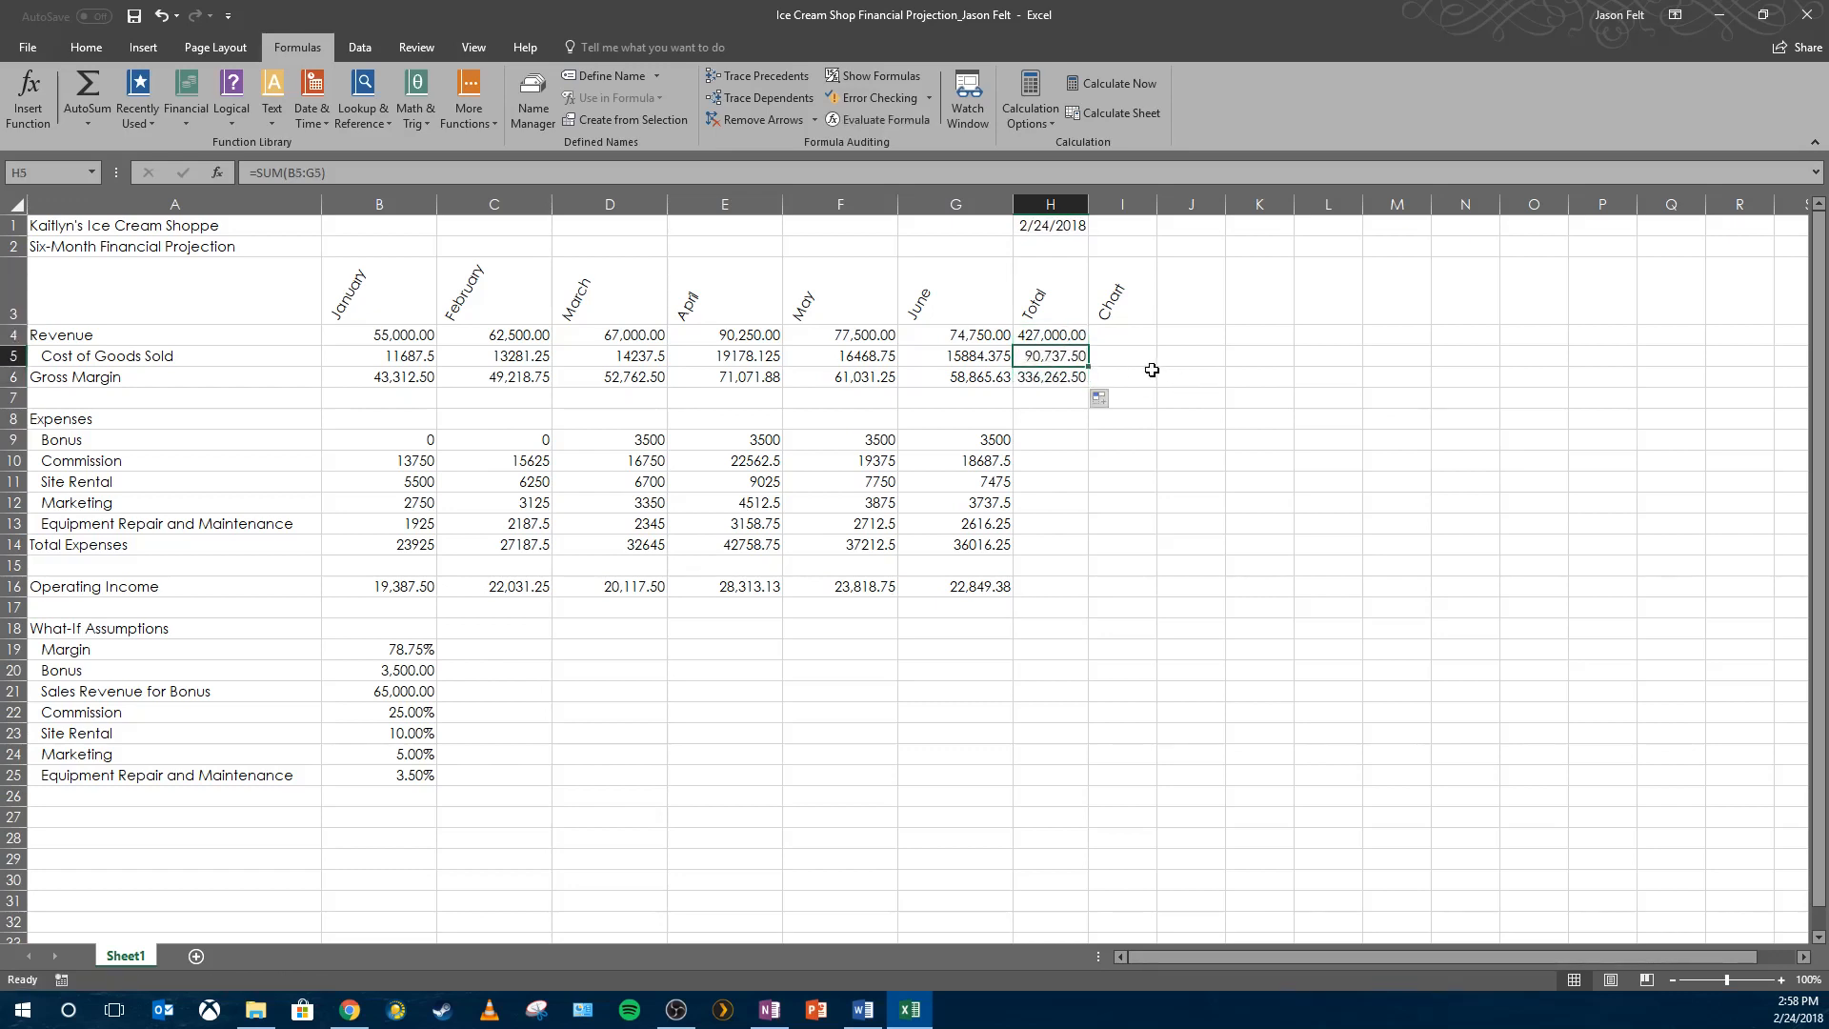
click(1053, 382)
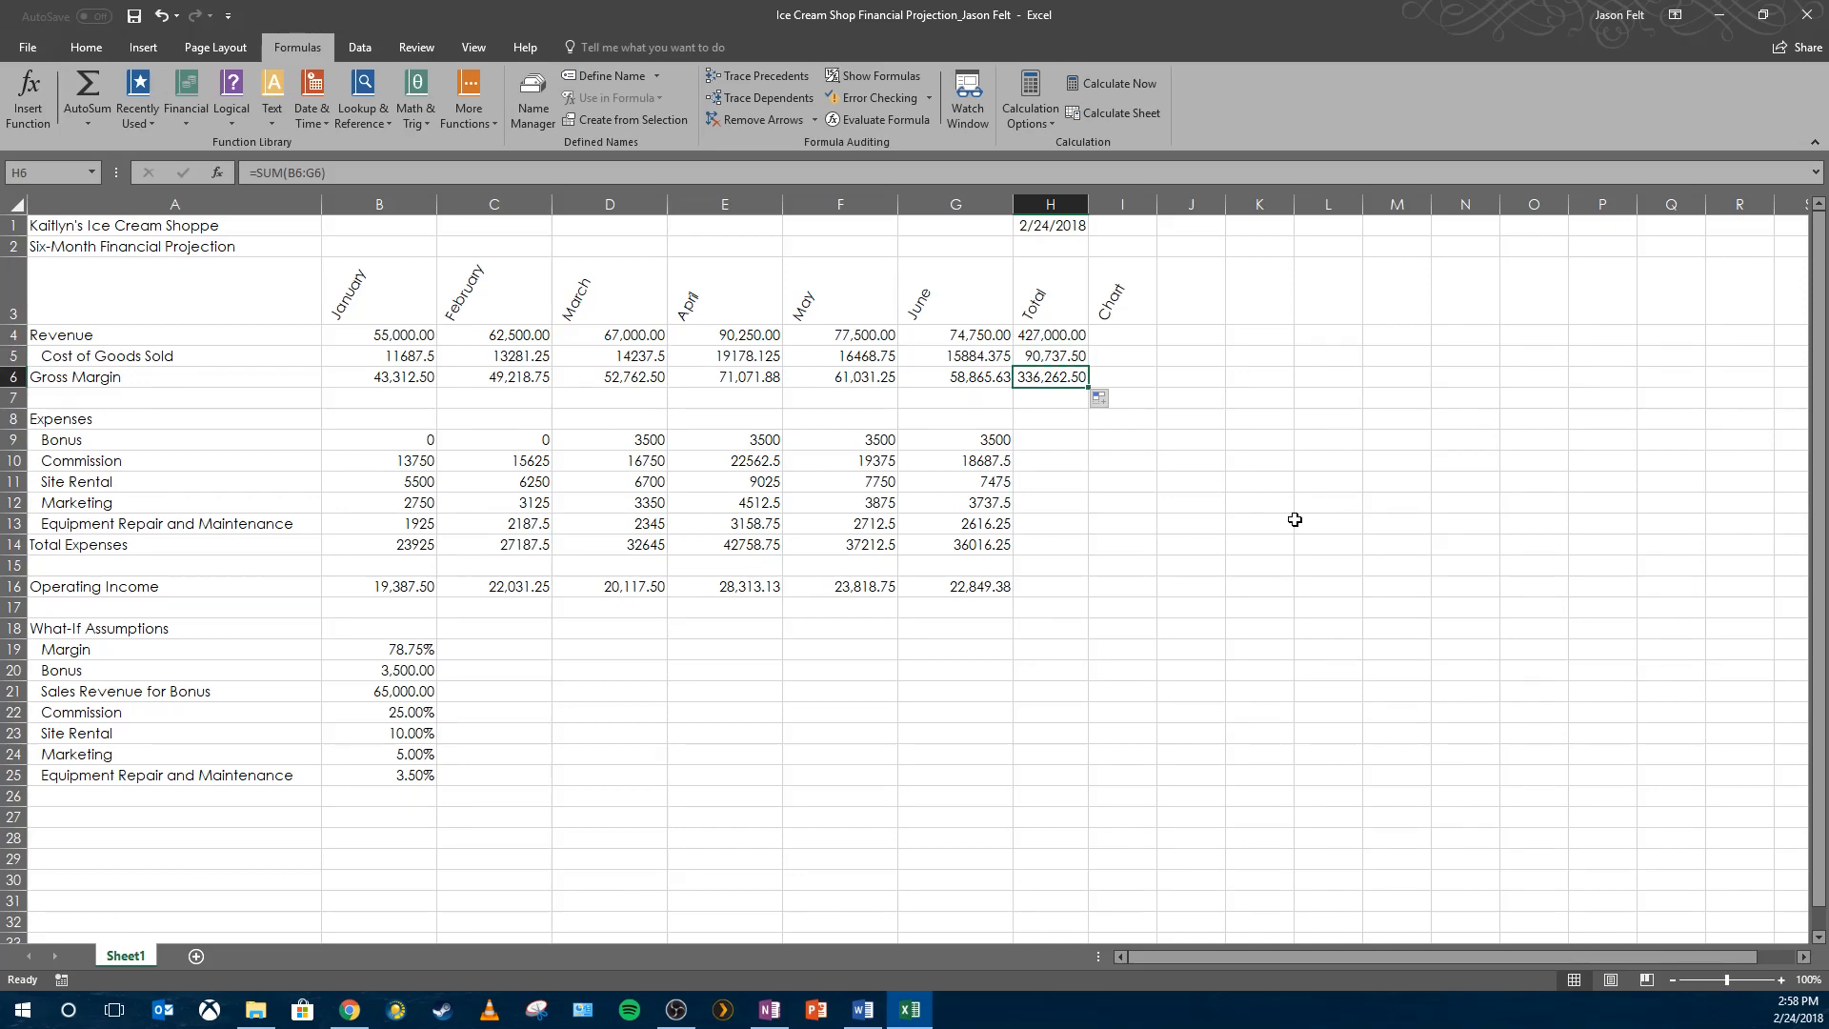
- Enter a SUM formula in H9 that totals the January to June bonus values in B9:G9
click(1061, 441)
text(=SUM()
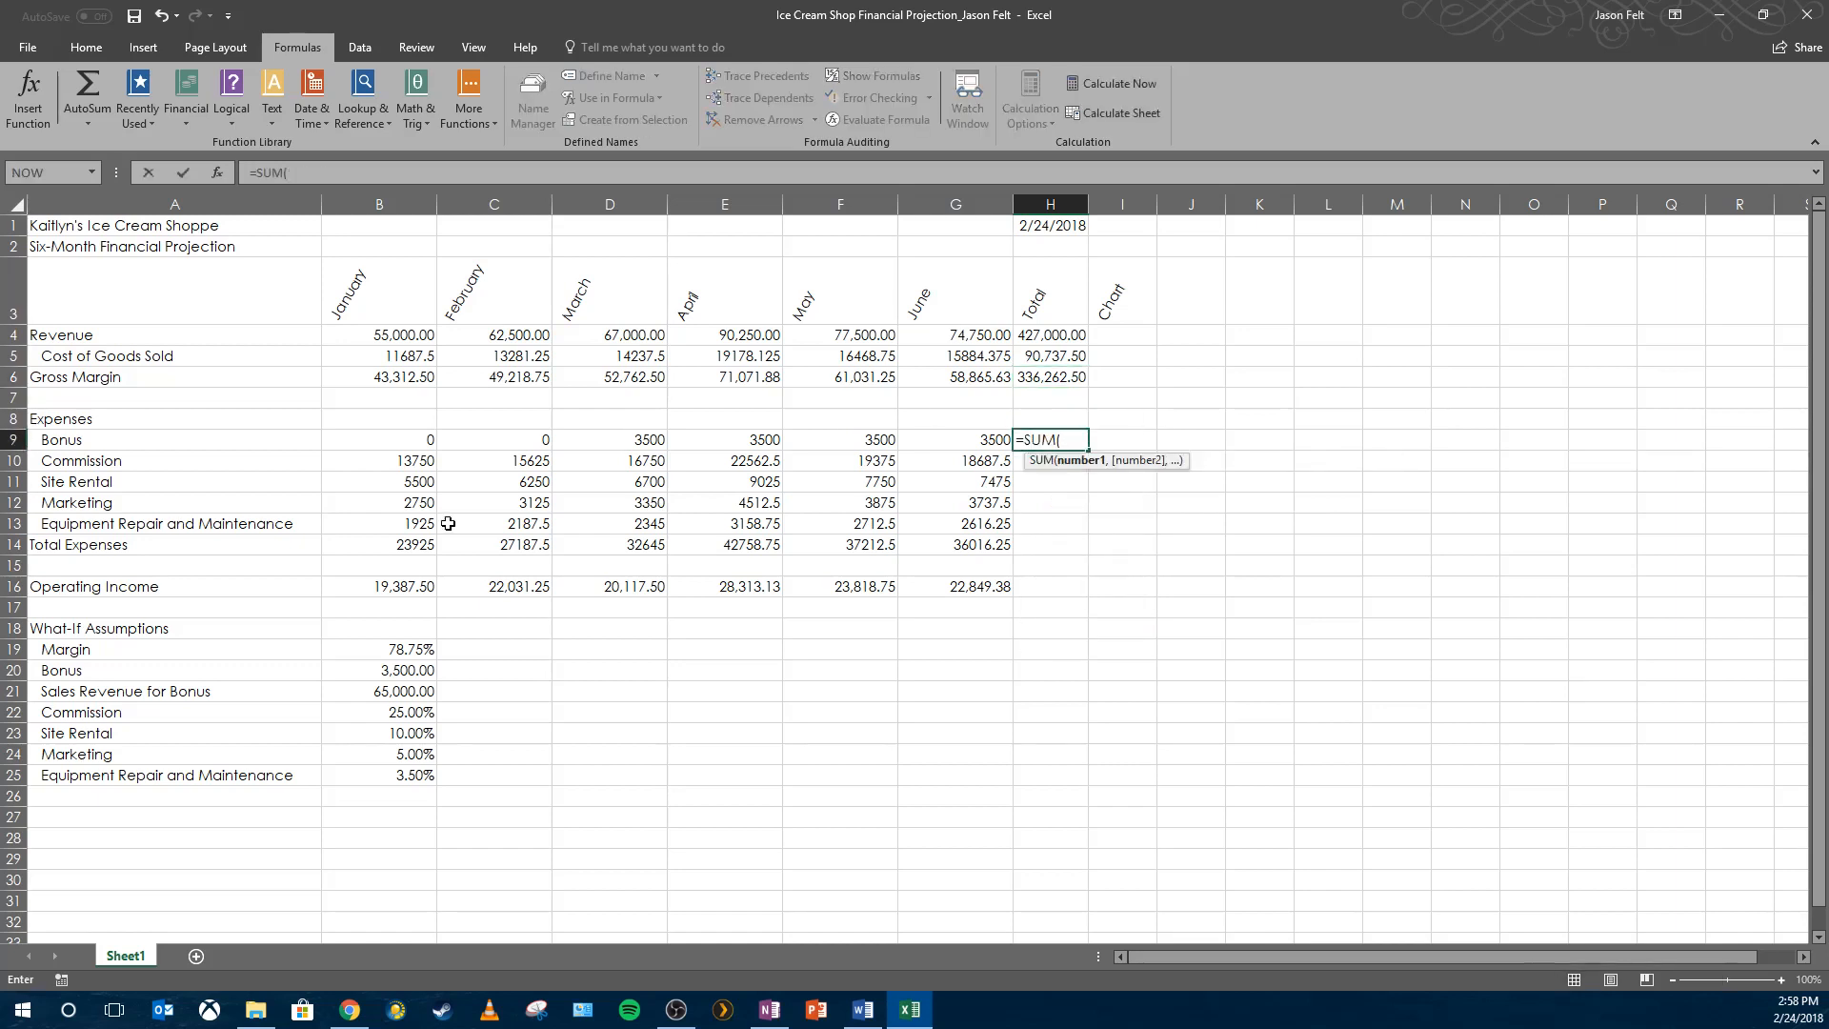
drag(418, 441, 943, 437)
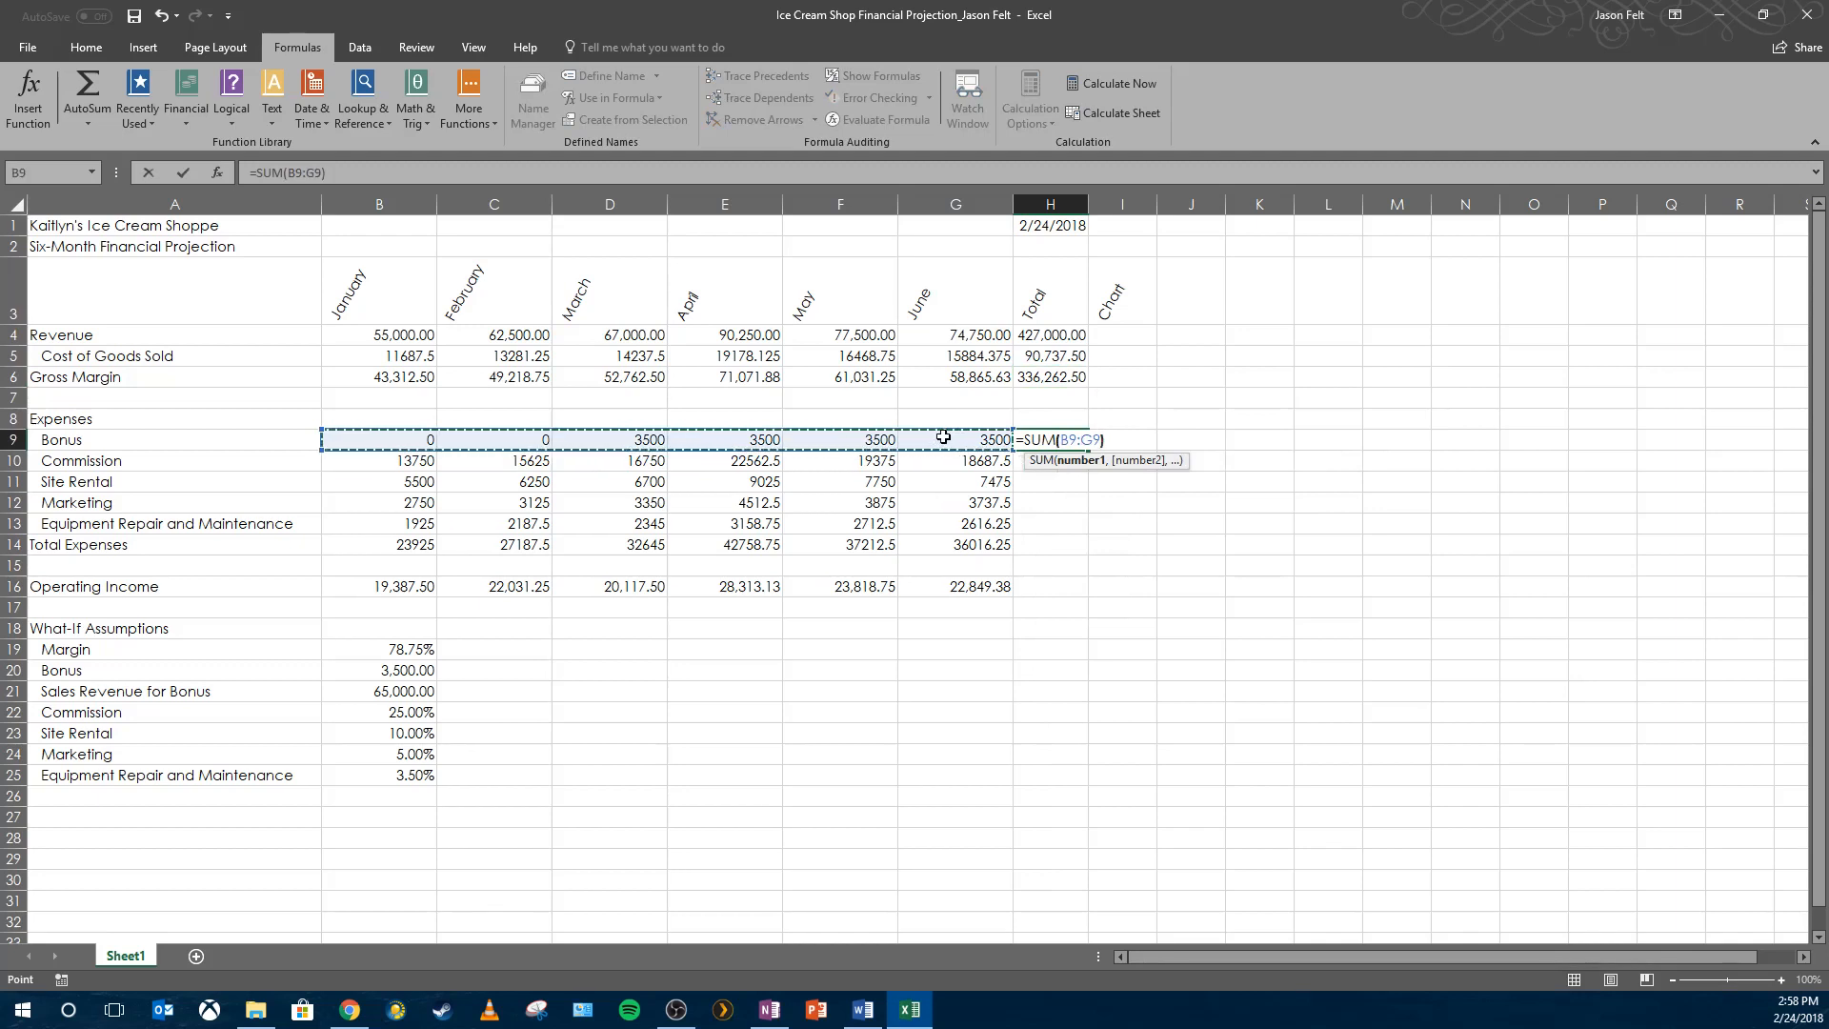
key(Return)
- Copy the Bonus total formula from H9 down through the Total Expenses row in H14
click(1046, 439)
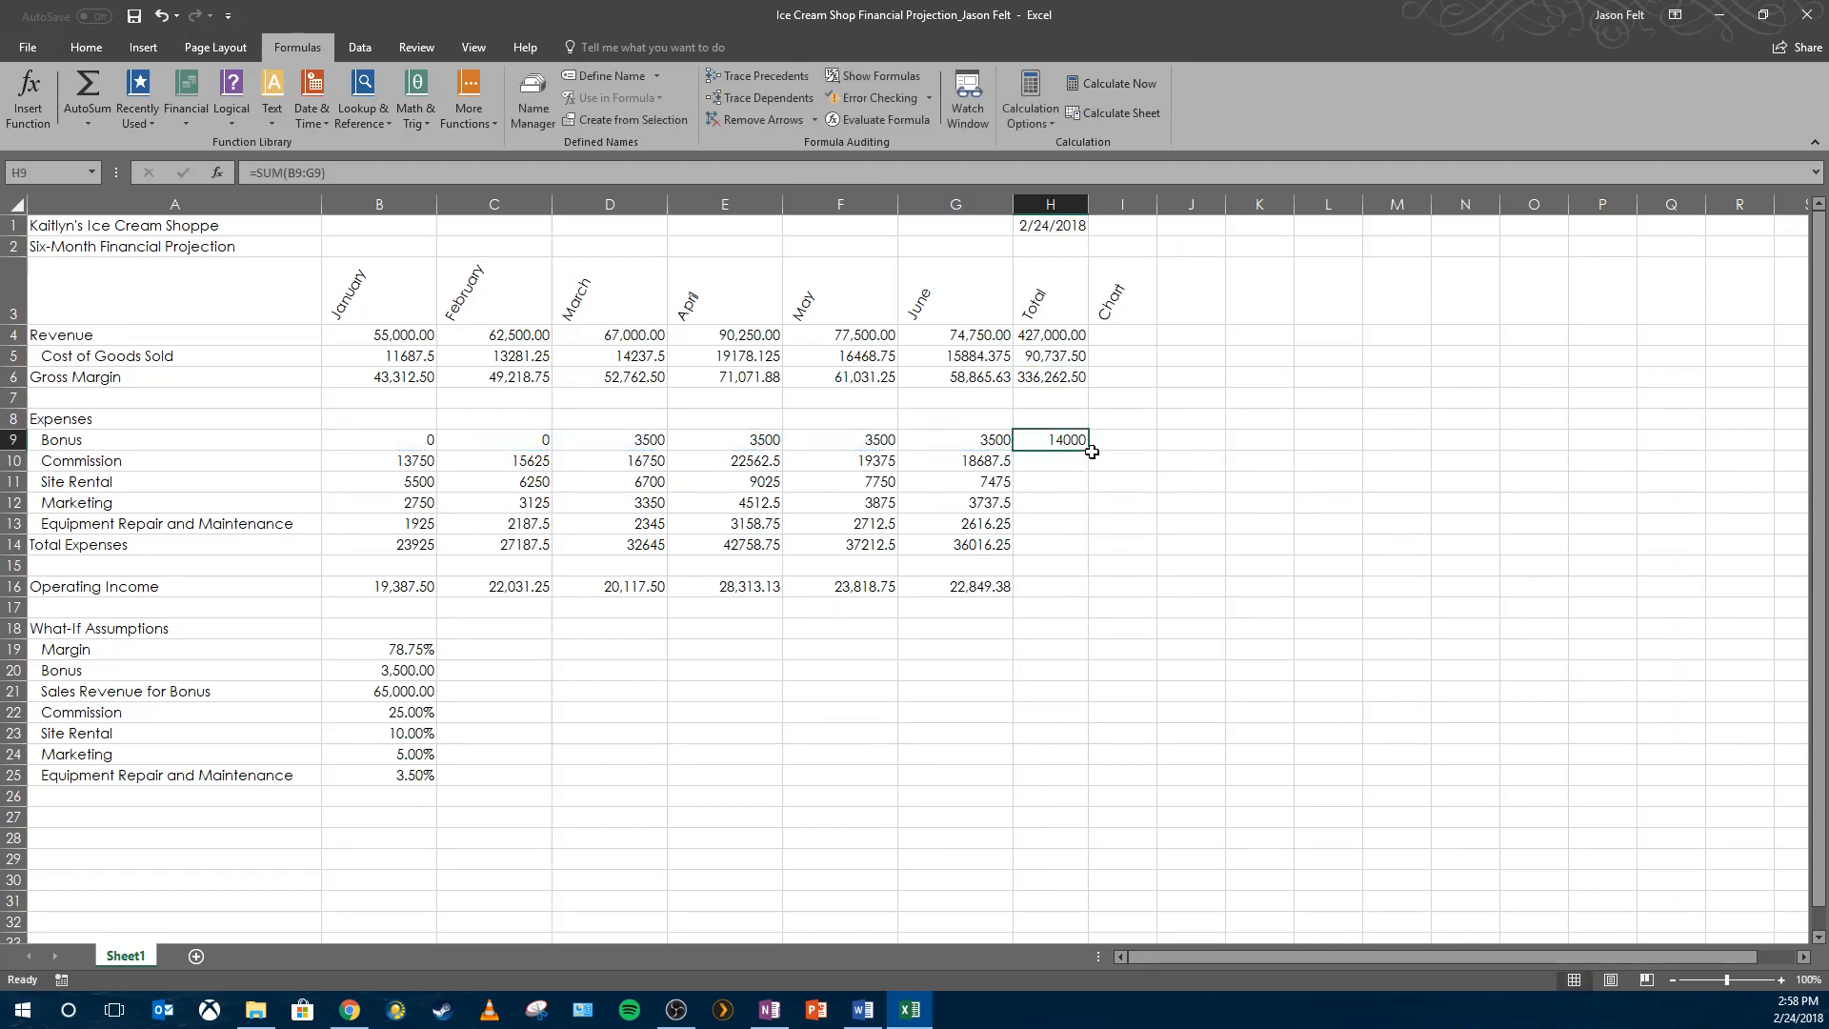
click(1091, 452)
click(1070, 441)
drag(1087, 449, 1086, 551)
- Enter a SUM formula in H16 that totals the monthly Operating Income values in B16:G16
click(1035, 589)
text(=SUM()
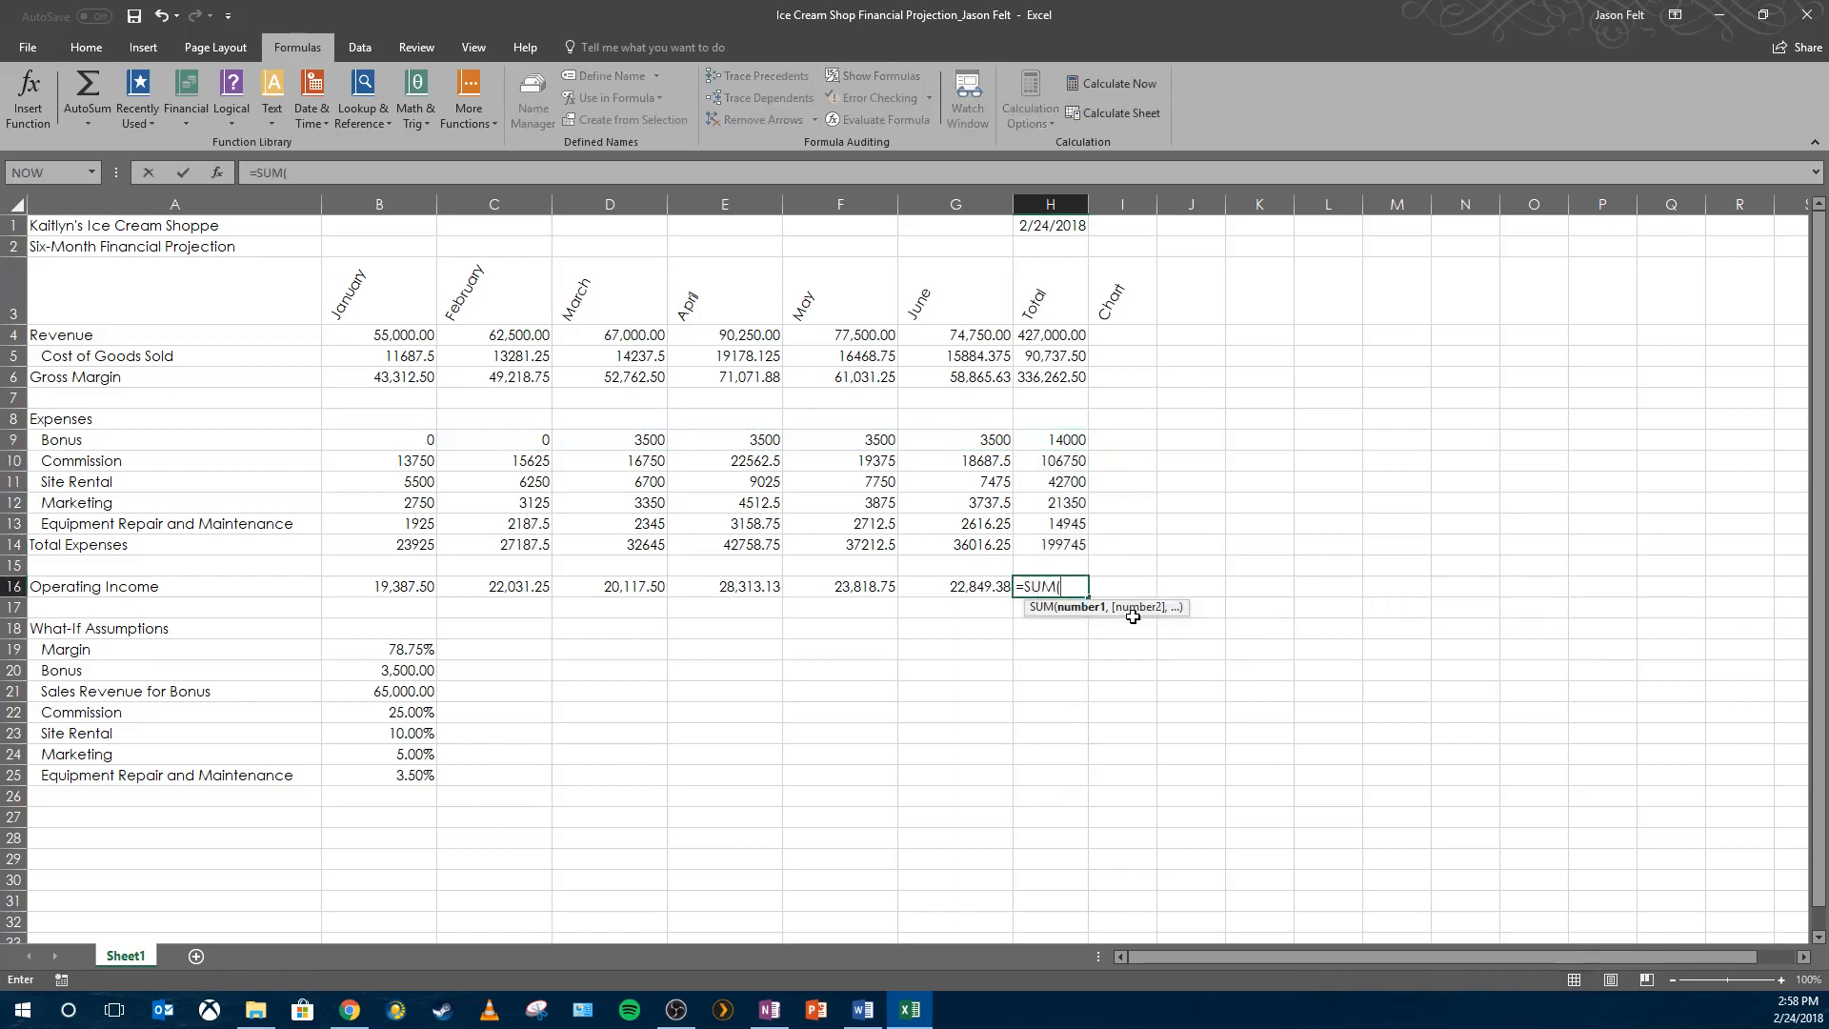
drag(431, 586, 931, 580)
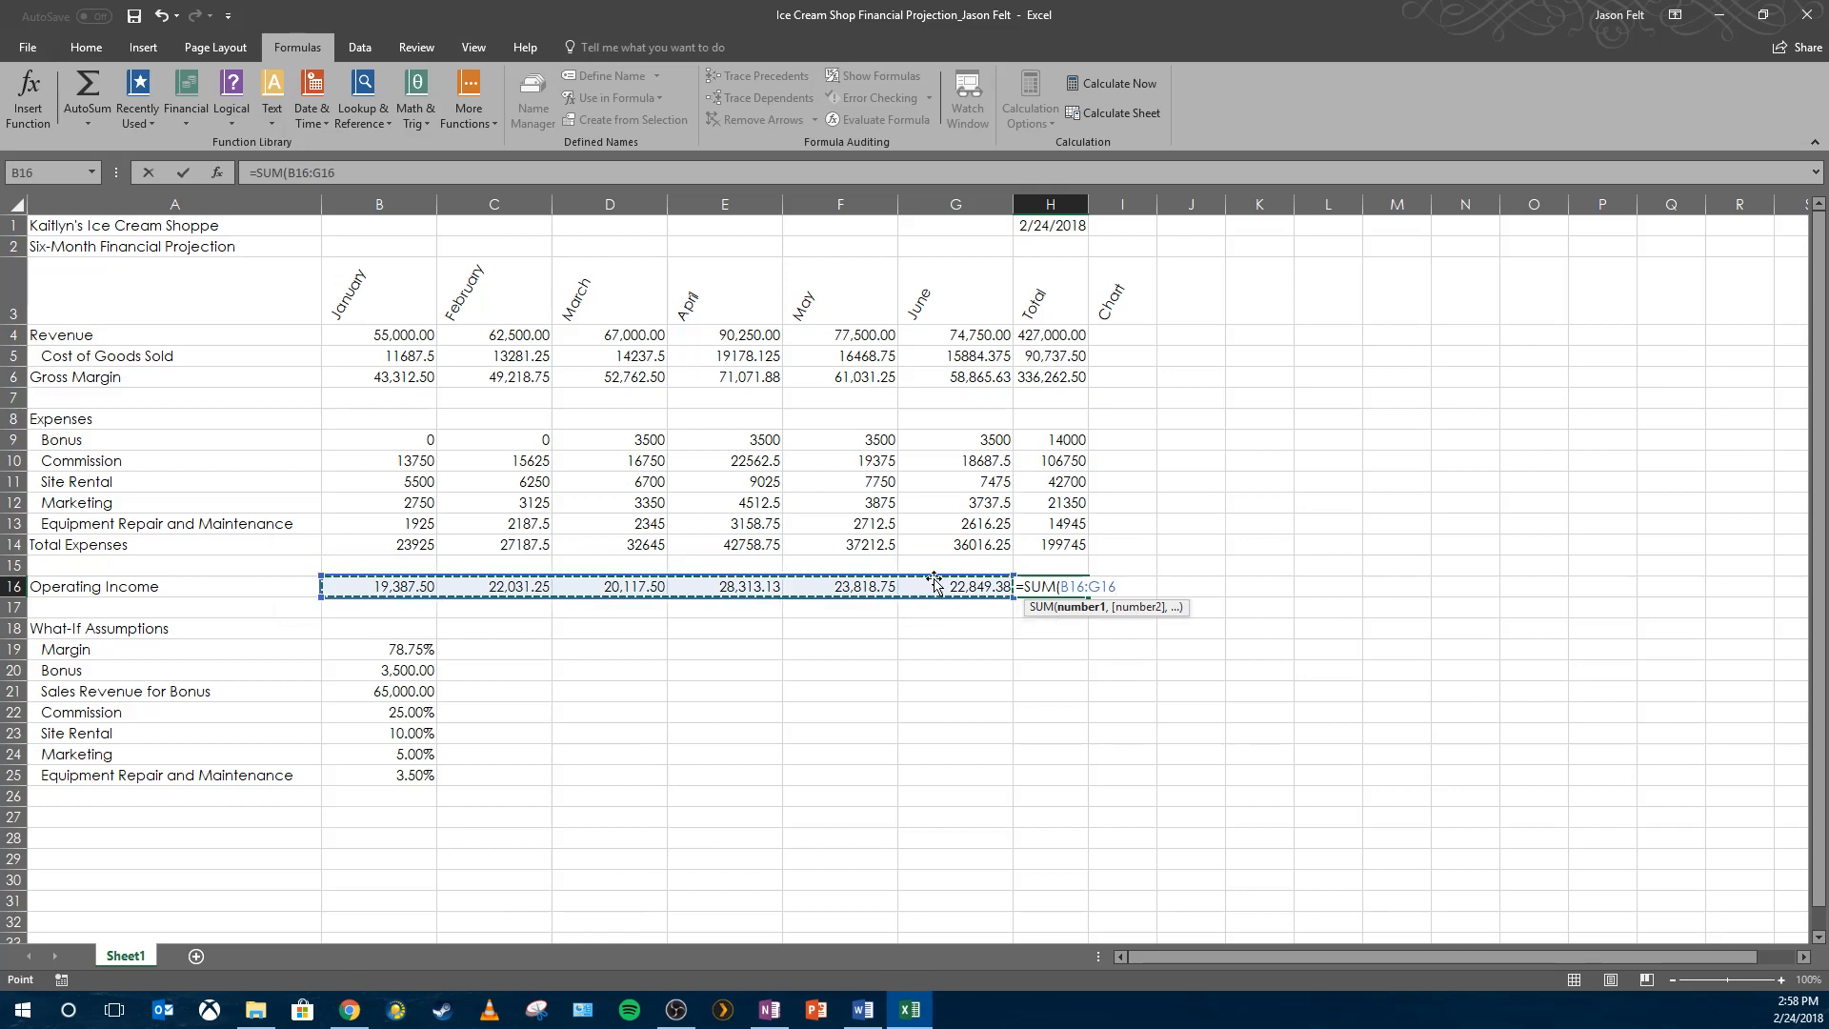
key(Return)
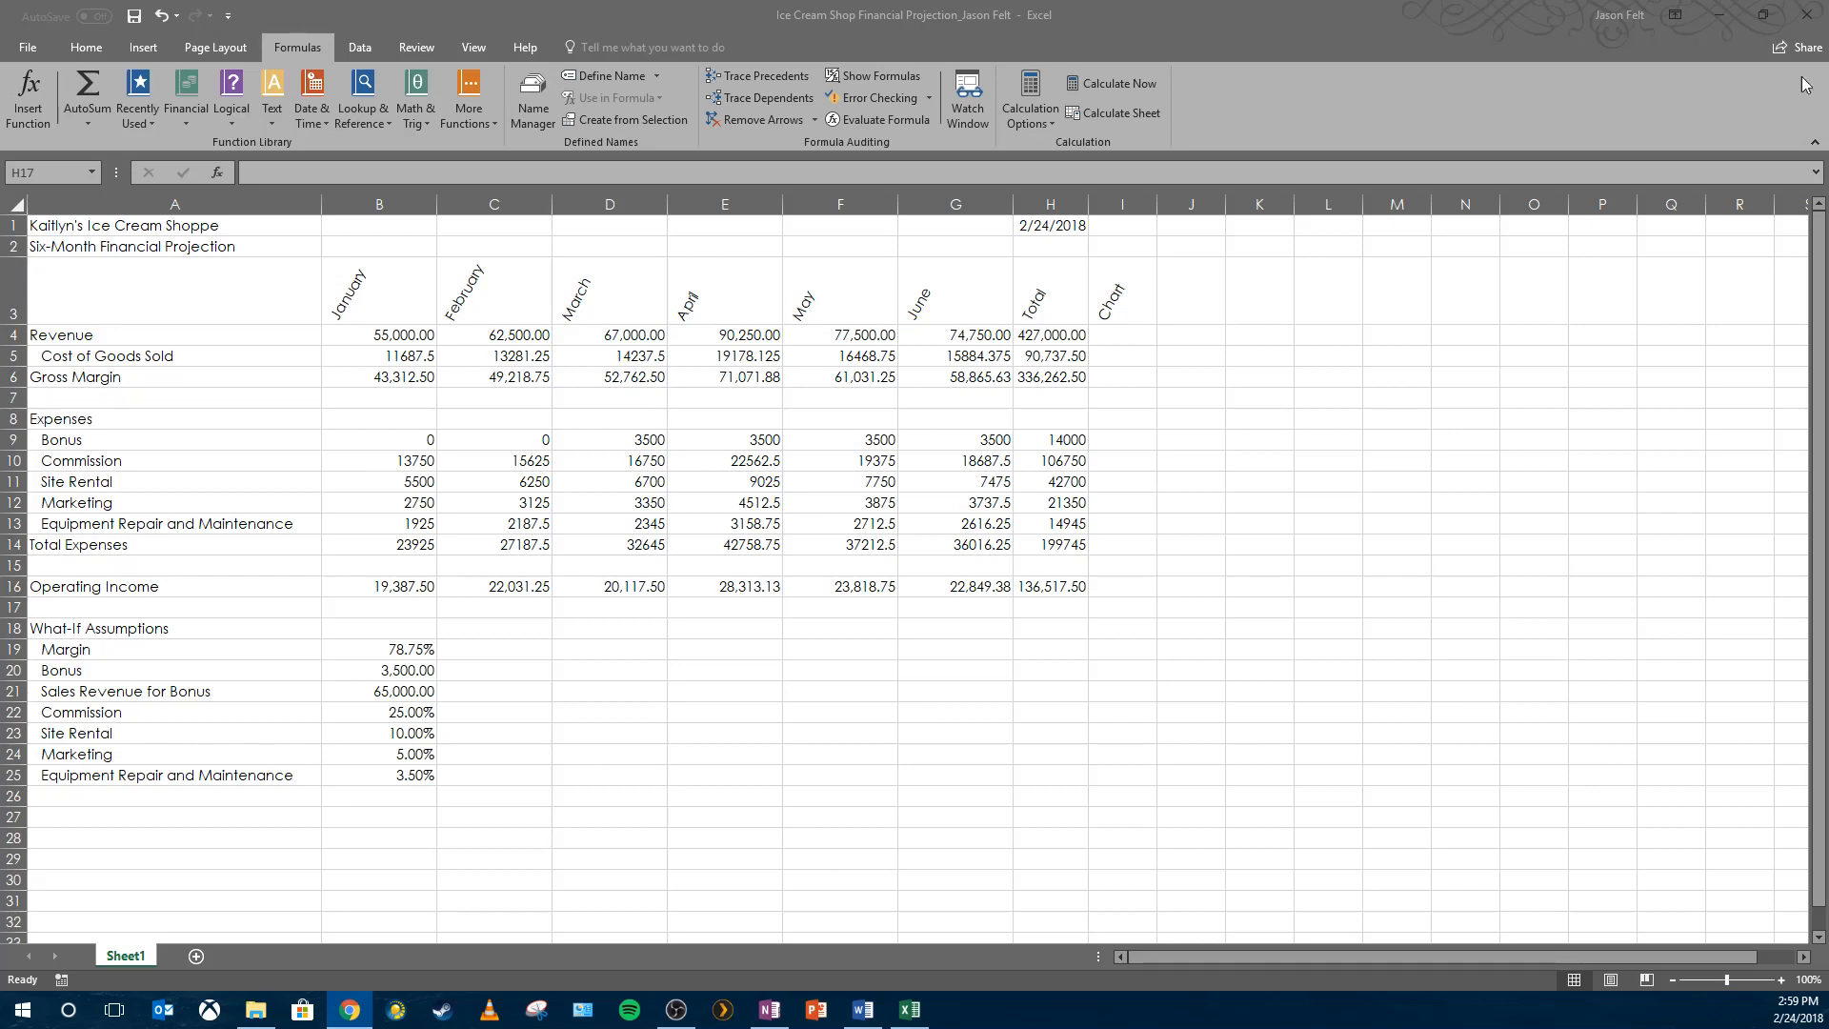
- Inspect the January Bonus formula in B9 and review the textbook's nested IF section in the browser, returning to Excel
click(426, 443)
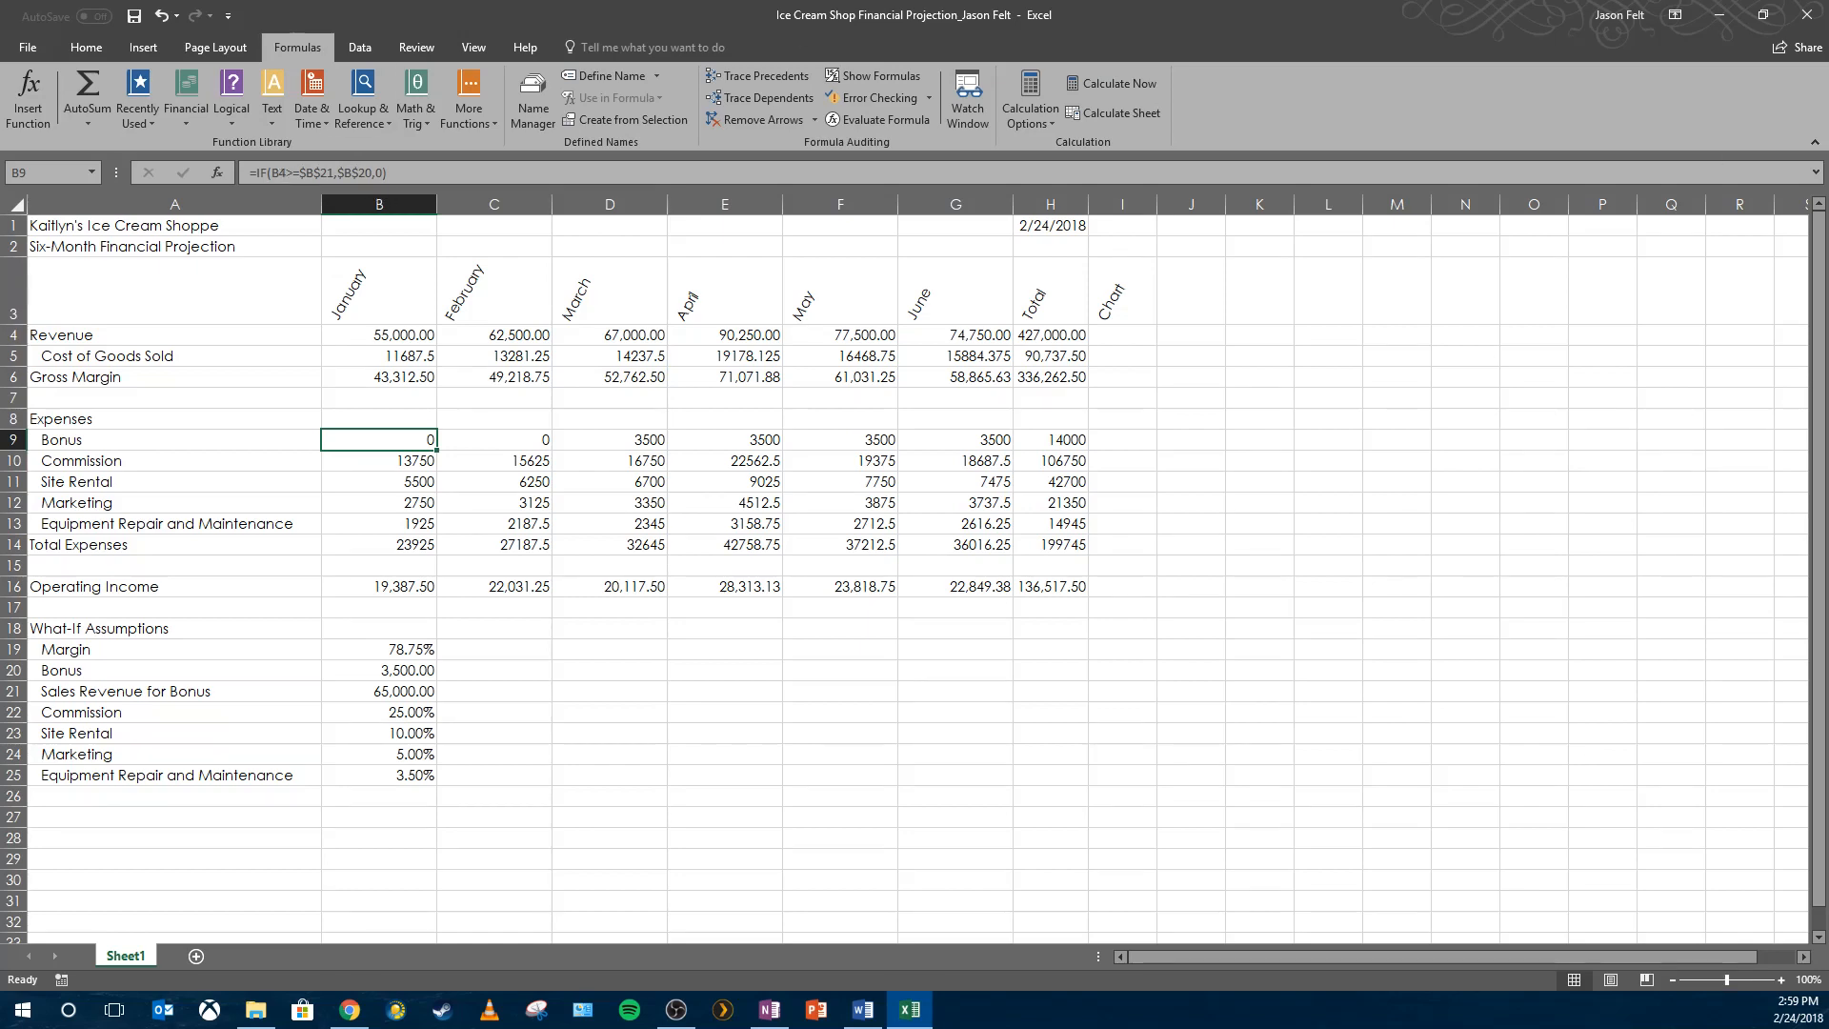
key(alt+Tab)
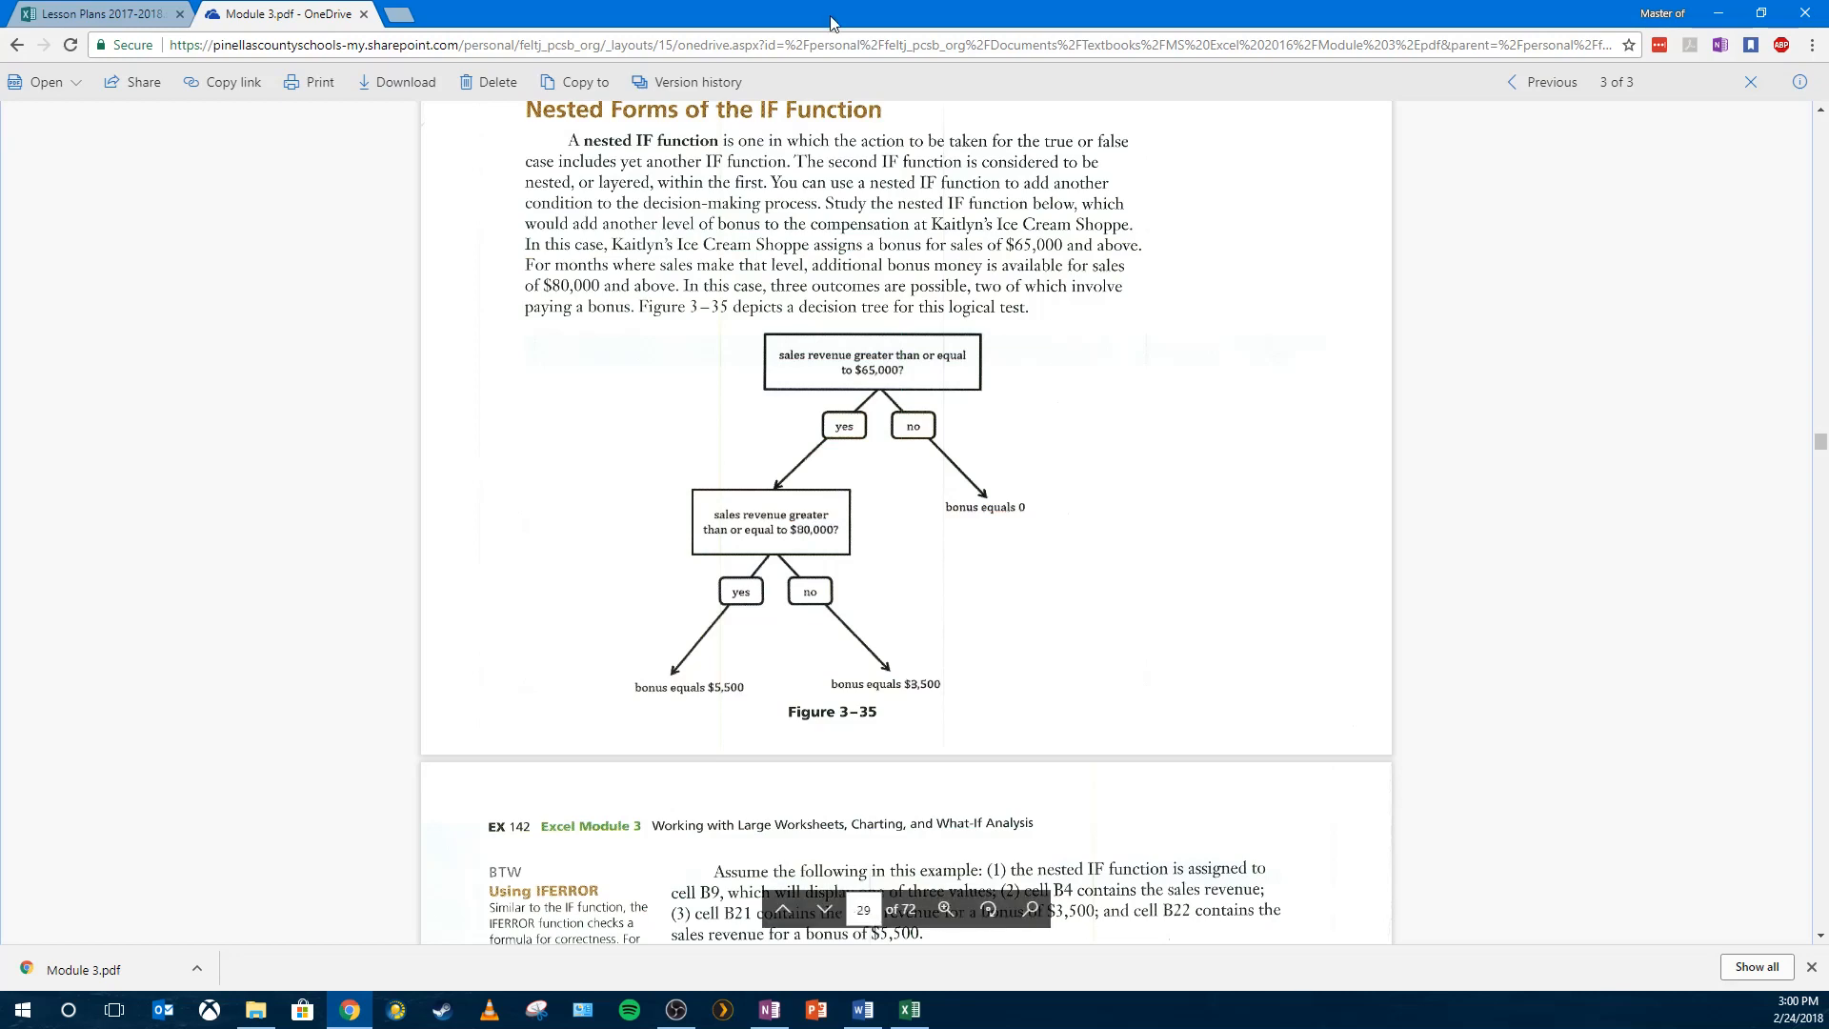
drag(828, 12, 1828, 34)
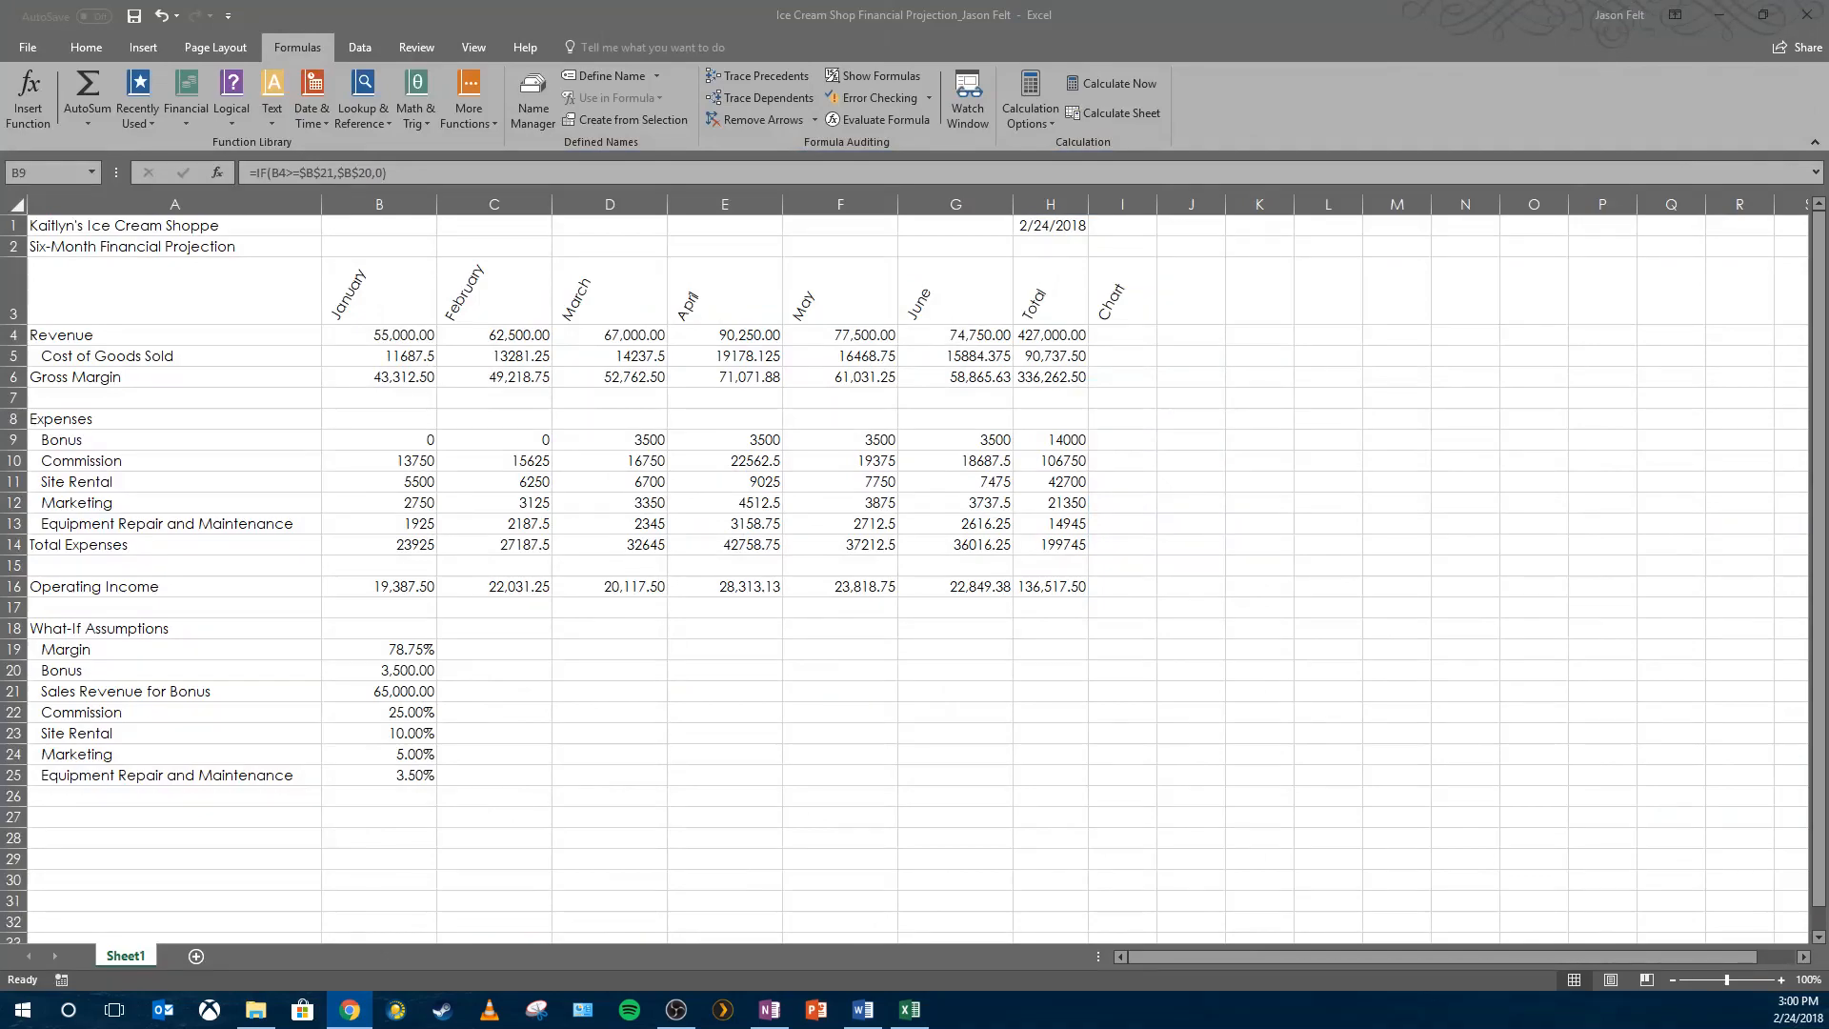
drag(1827, 35, 829, 0)
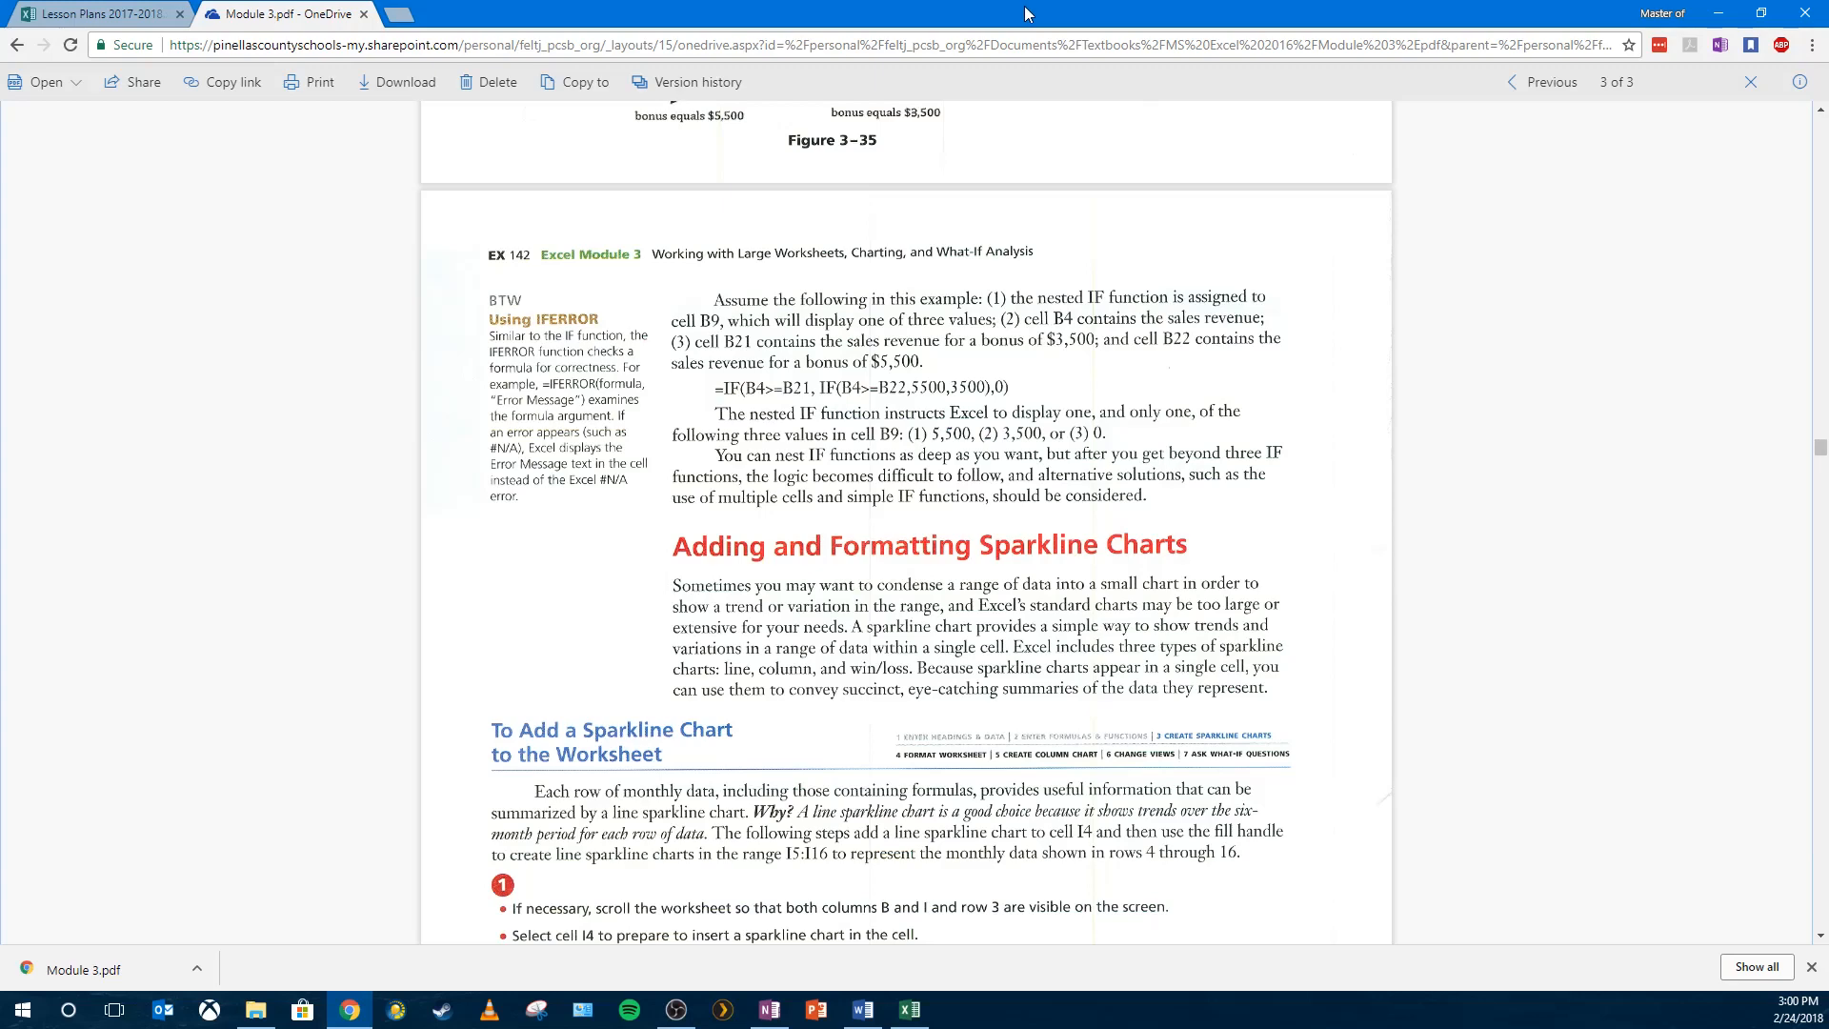
key(alt+Tab)
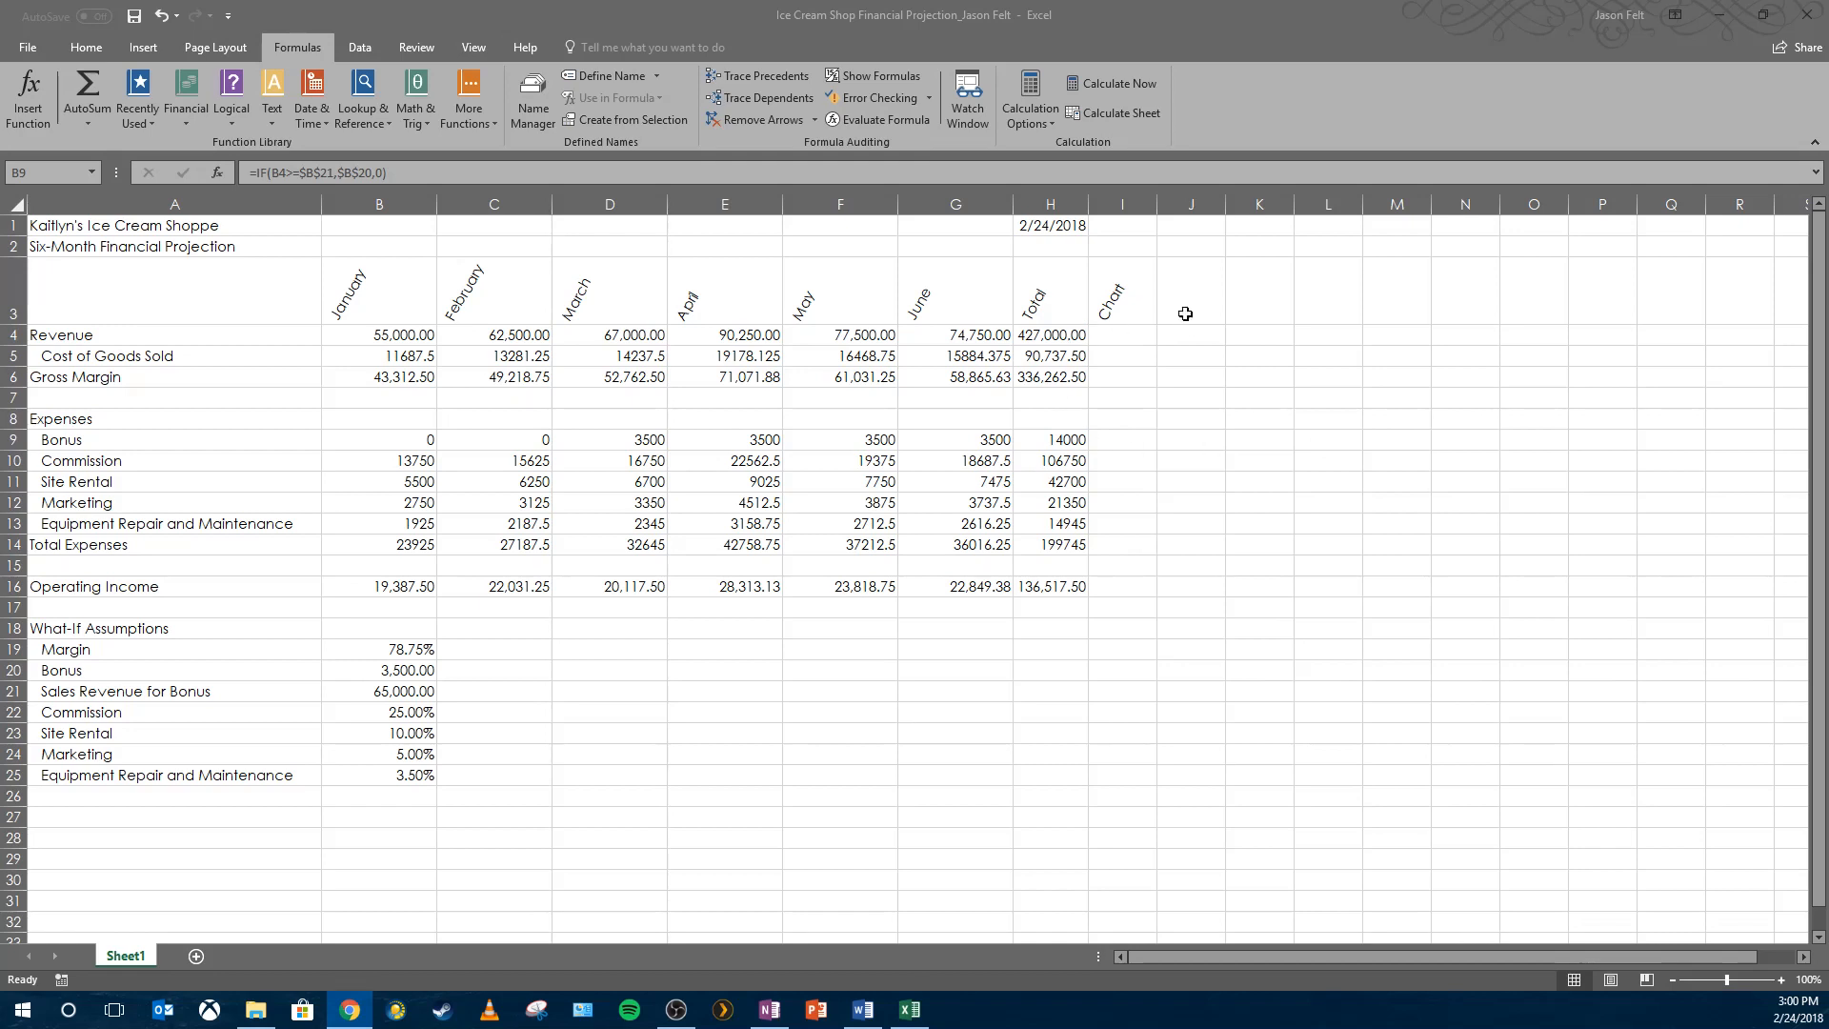
- Insert a line sparkline in I4 based on the January to June revenue in B4:G4
click(1134, 338)
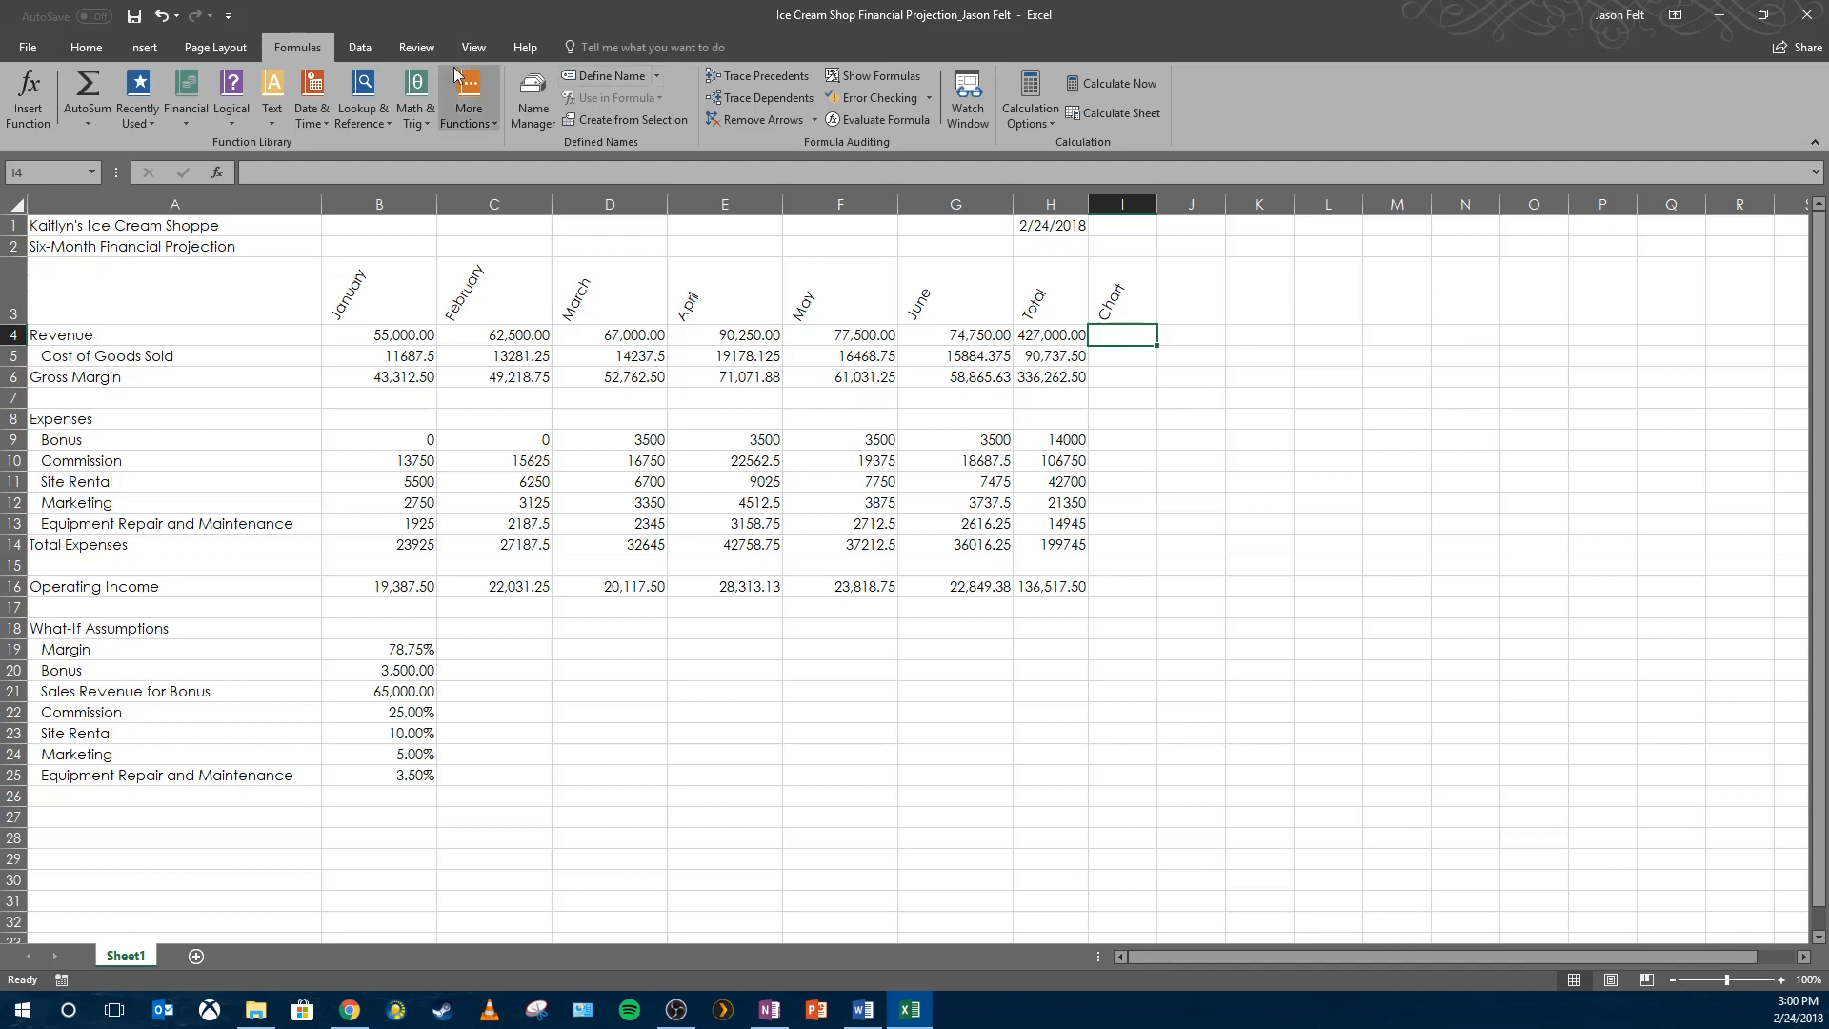
click(341, 47)
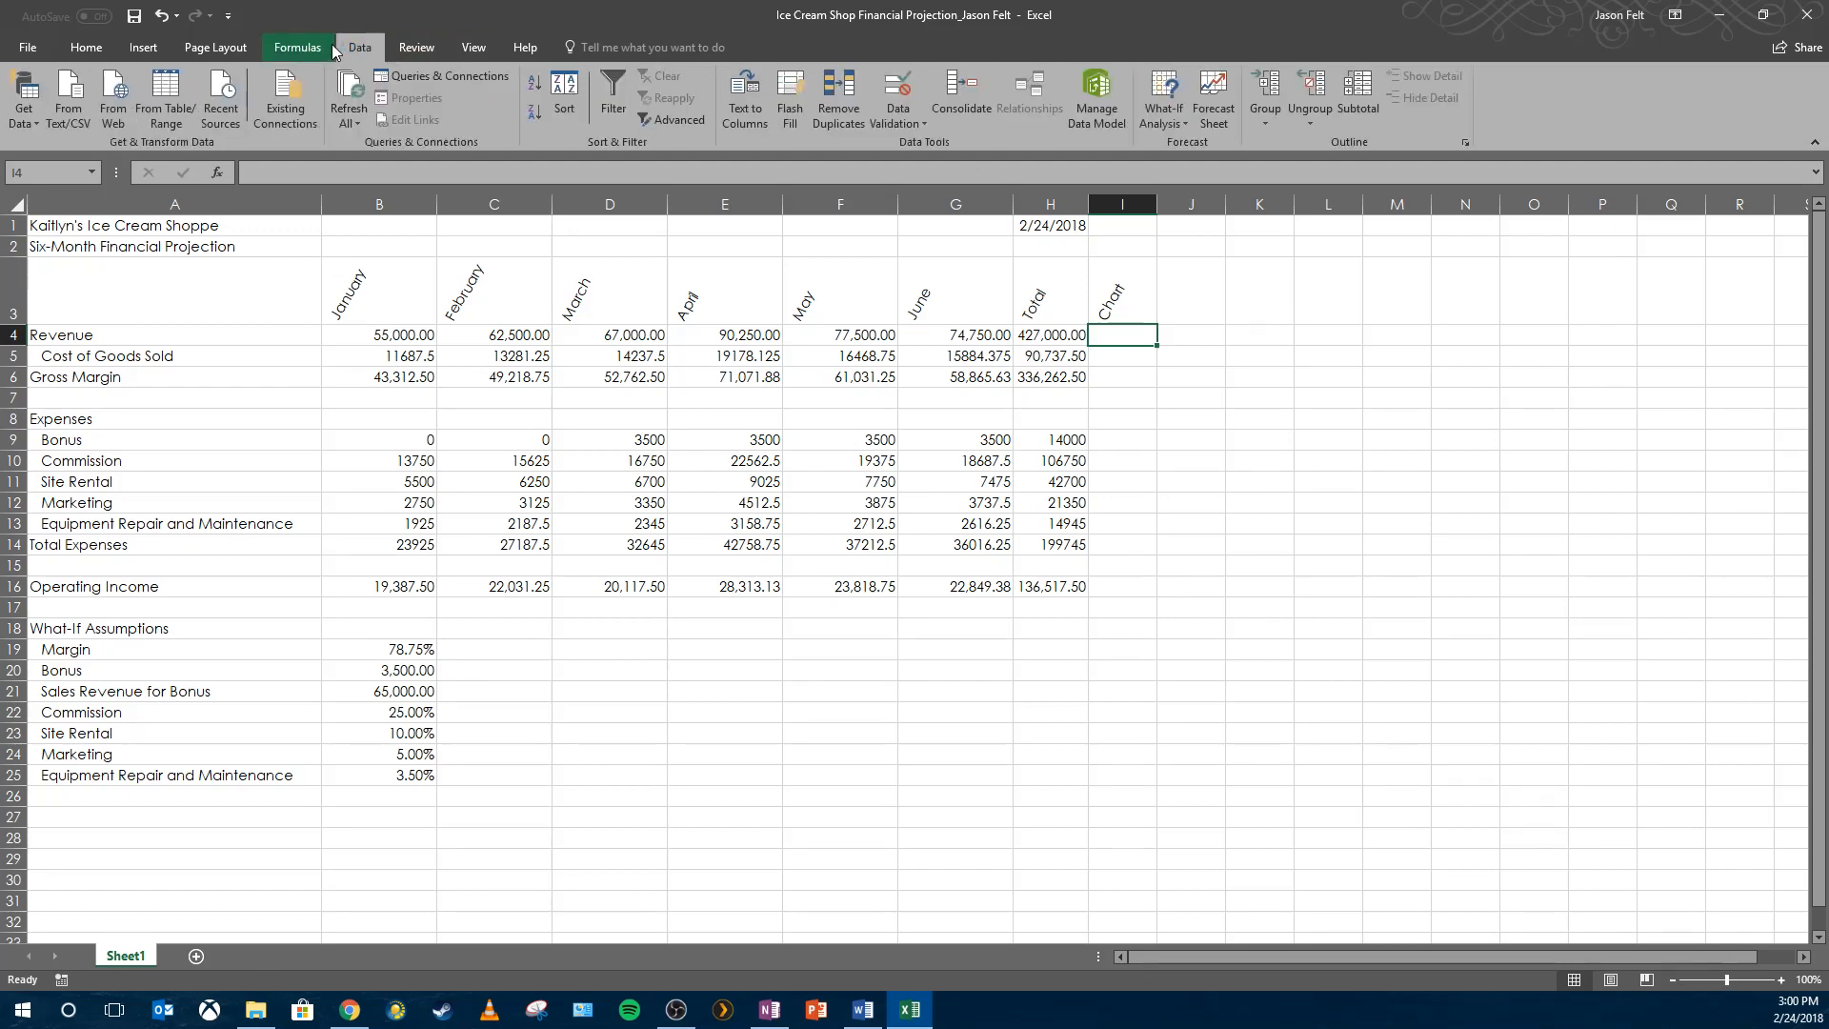
click(143, 46)
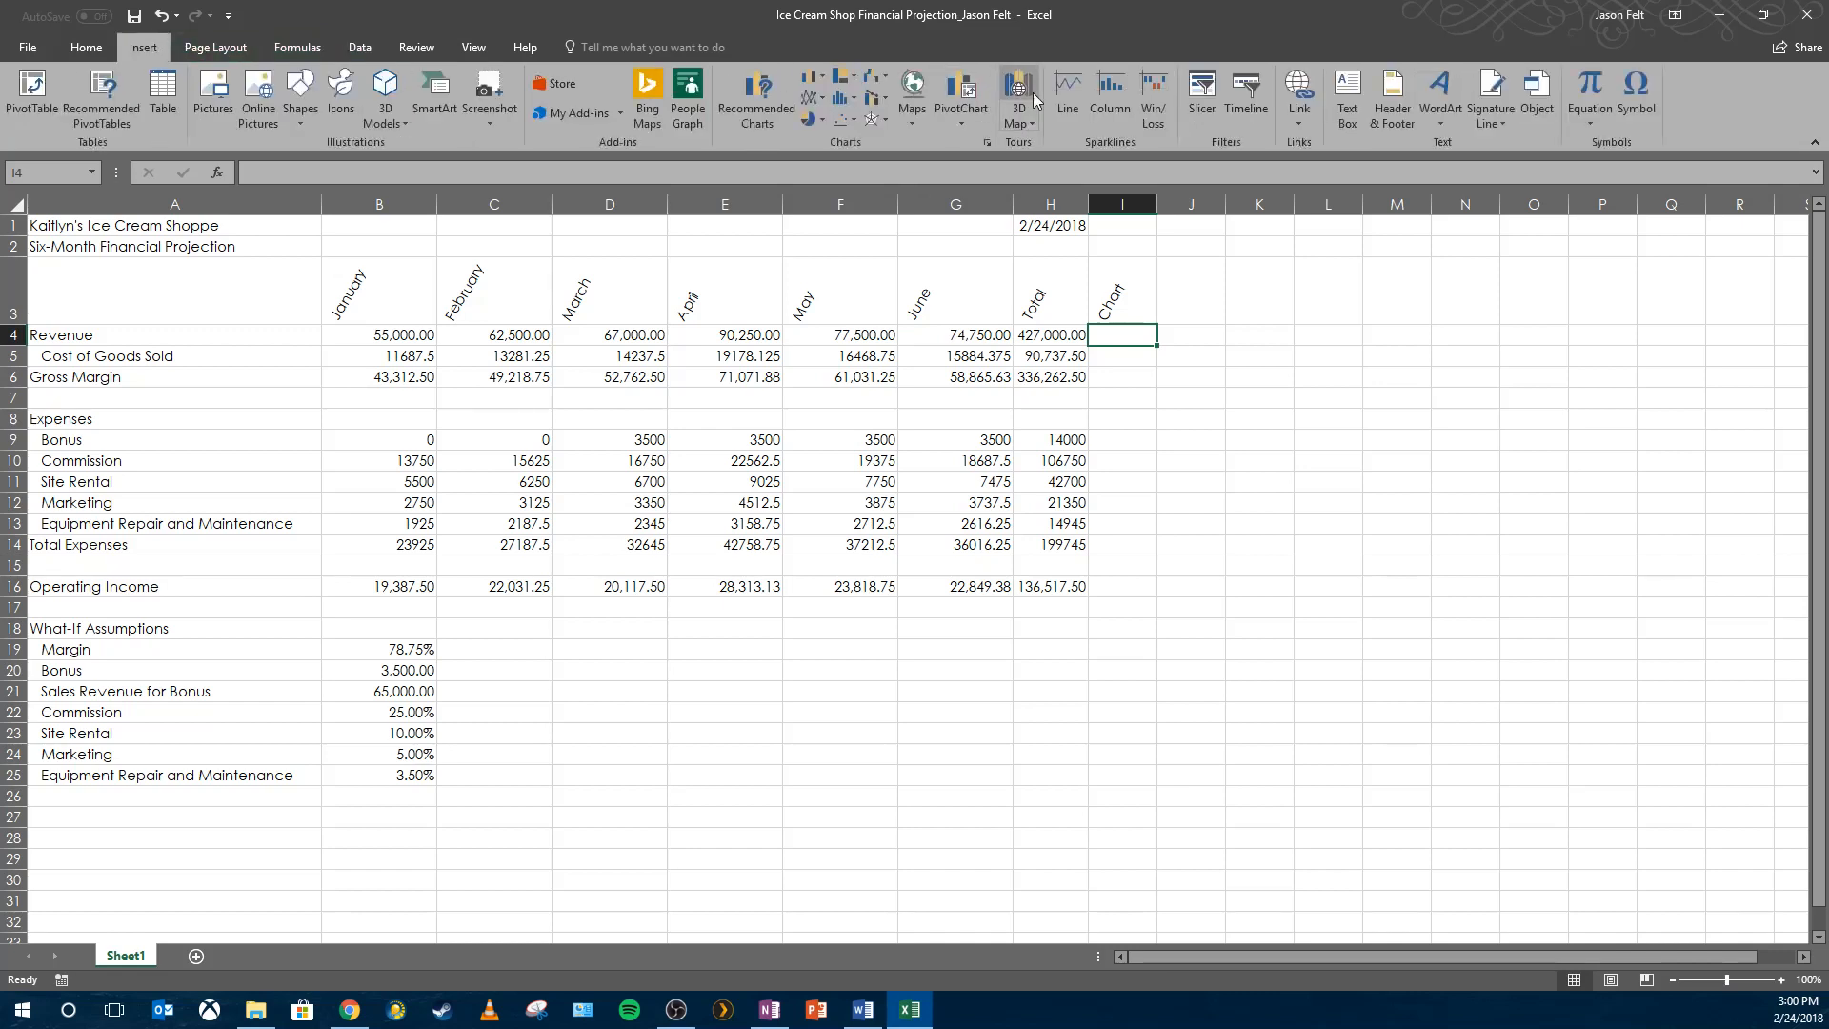
click(1077, 113)
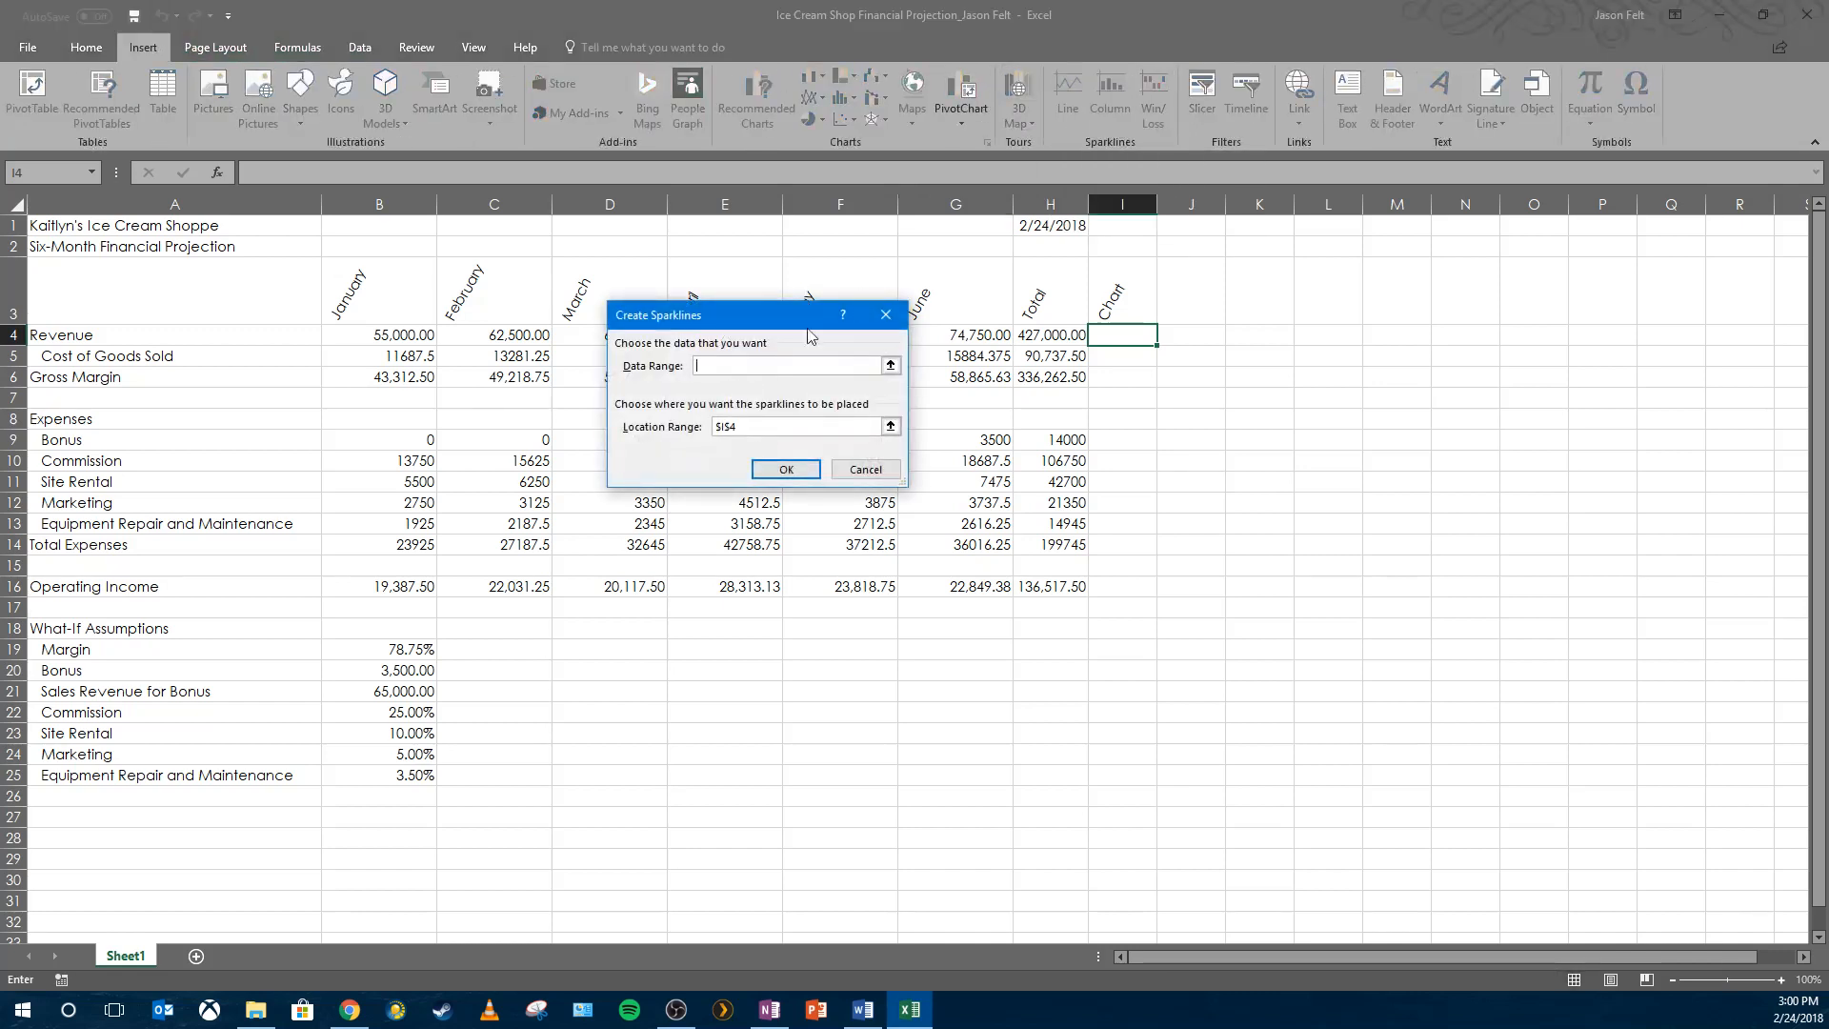
drag(386, 335, 976, 338)
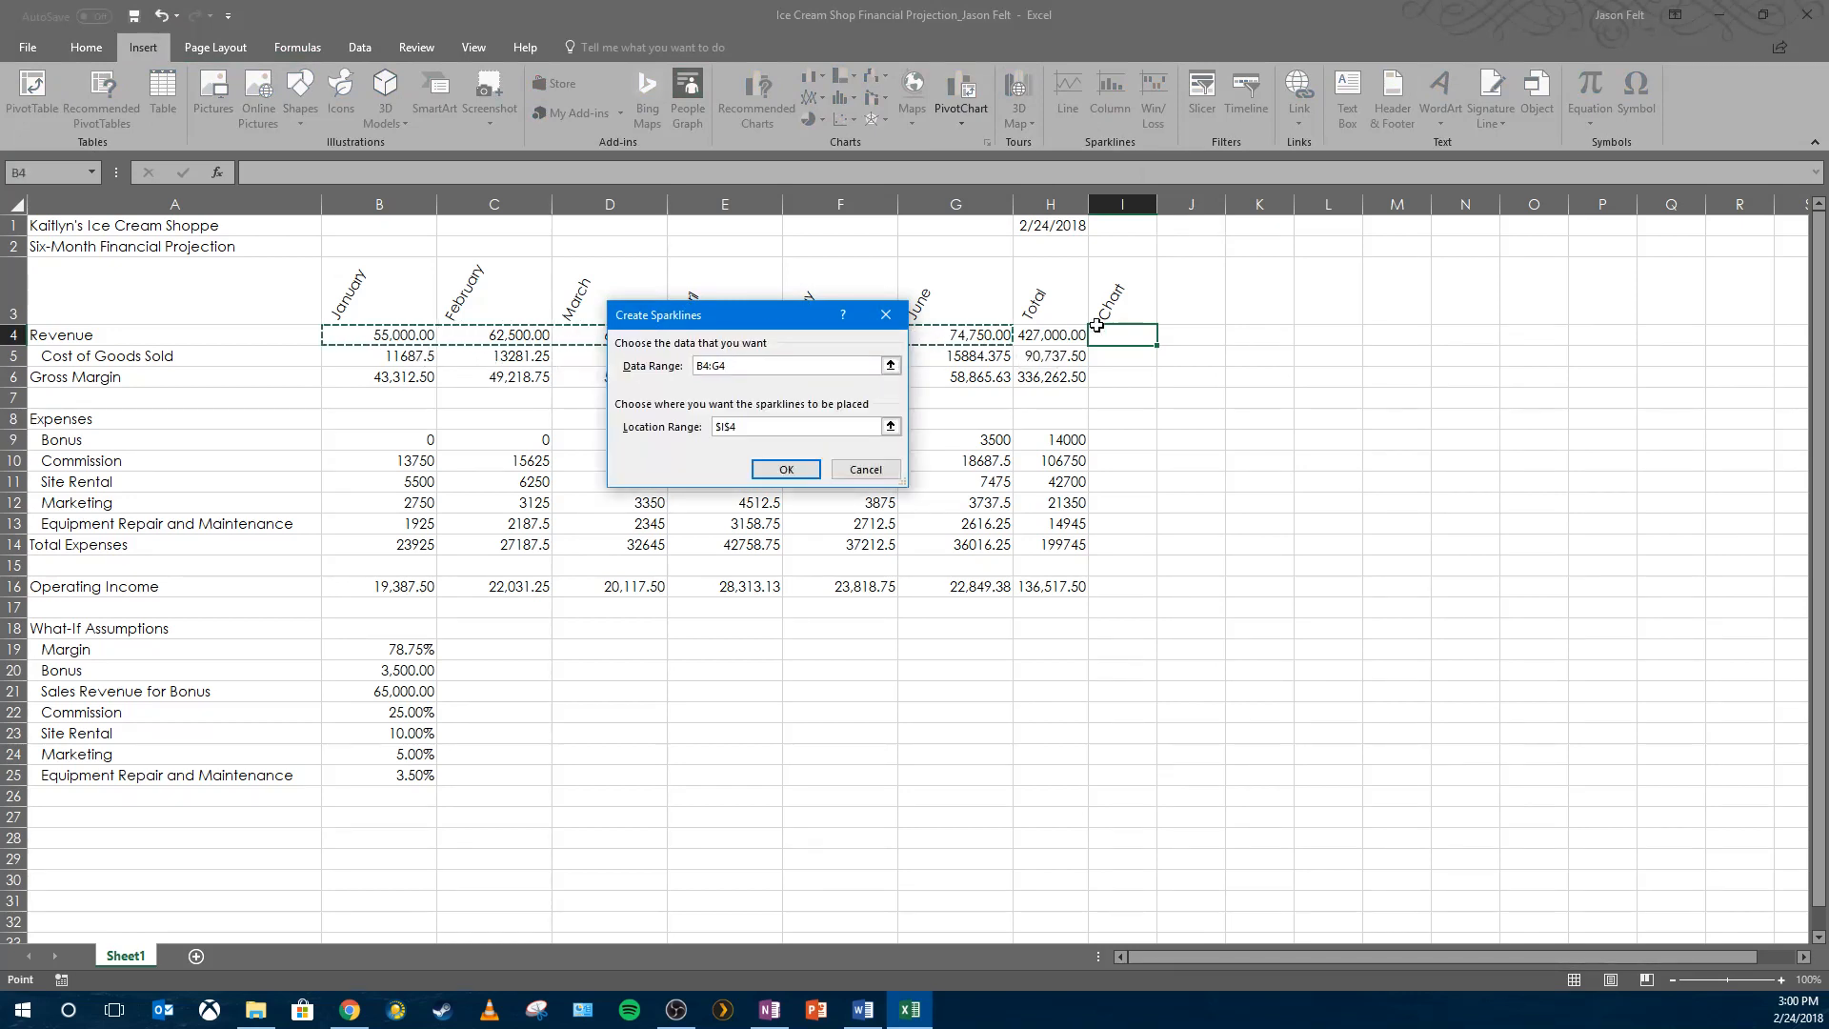
click(786, 469)
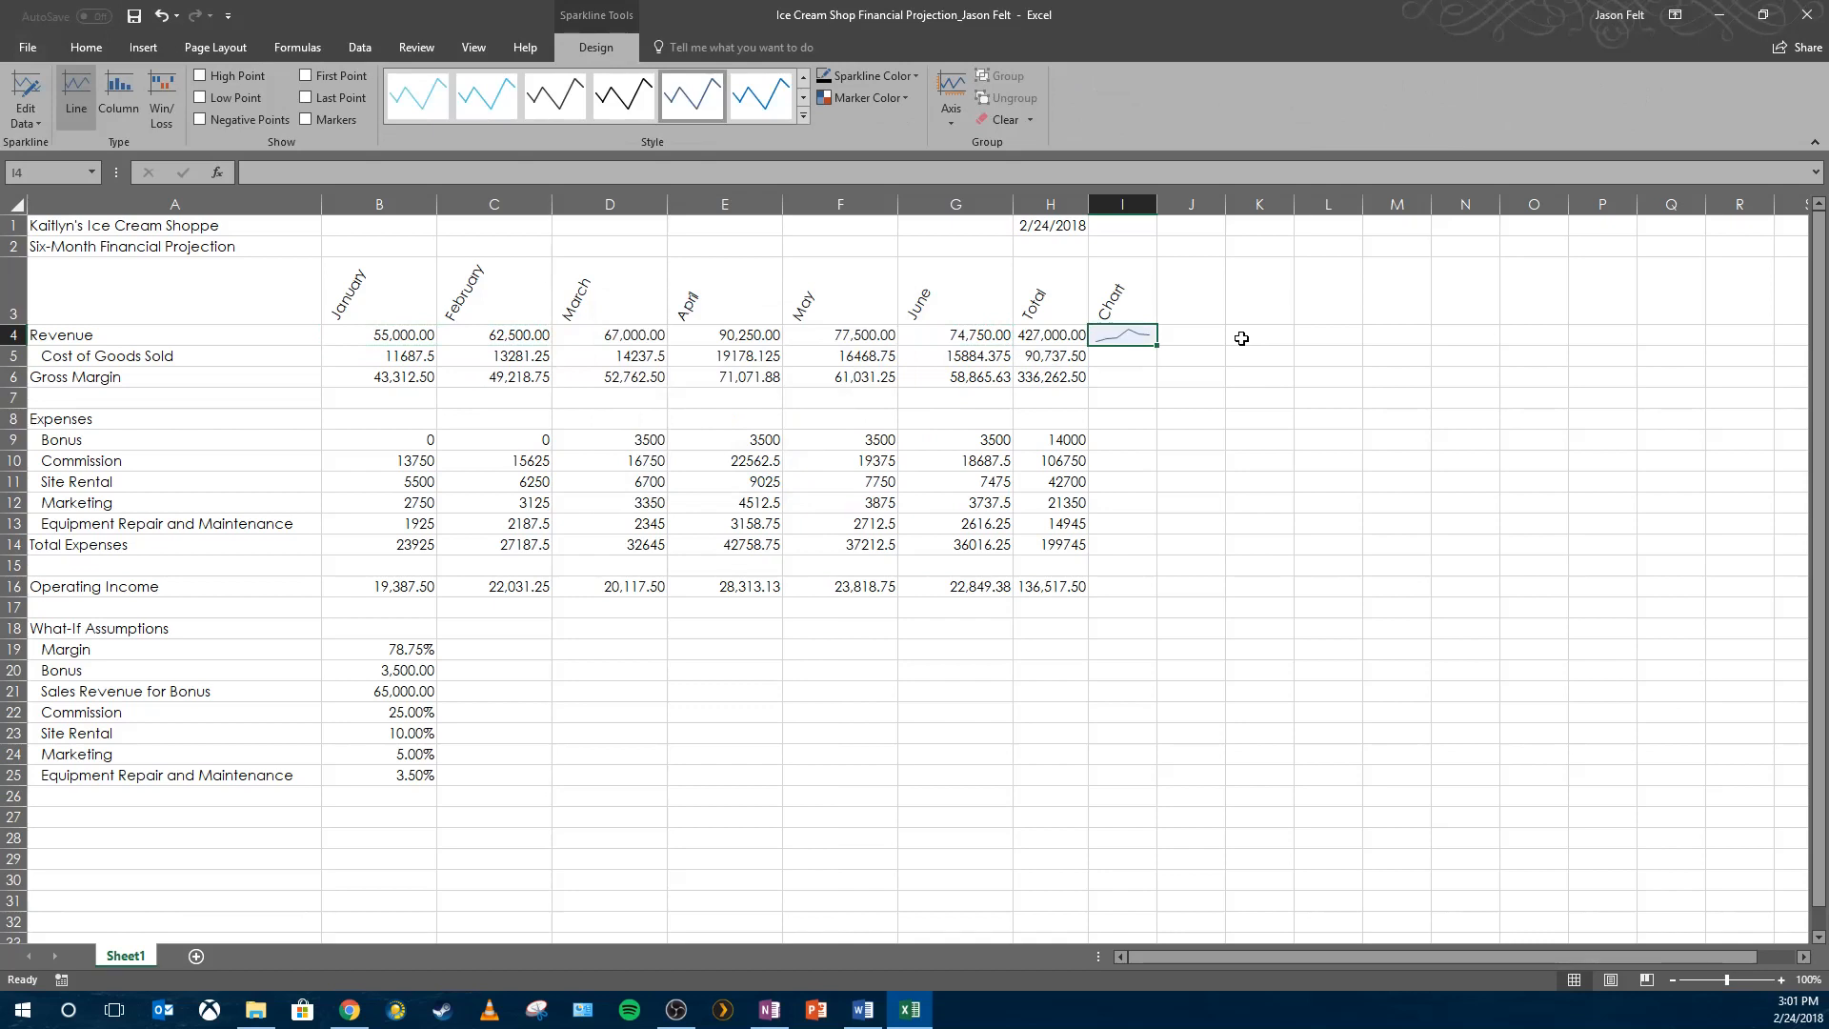
- Undo the sparkline inserted in cell I4
click(1030, 344)
click(1125, 348)
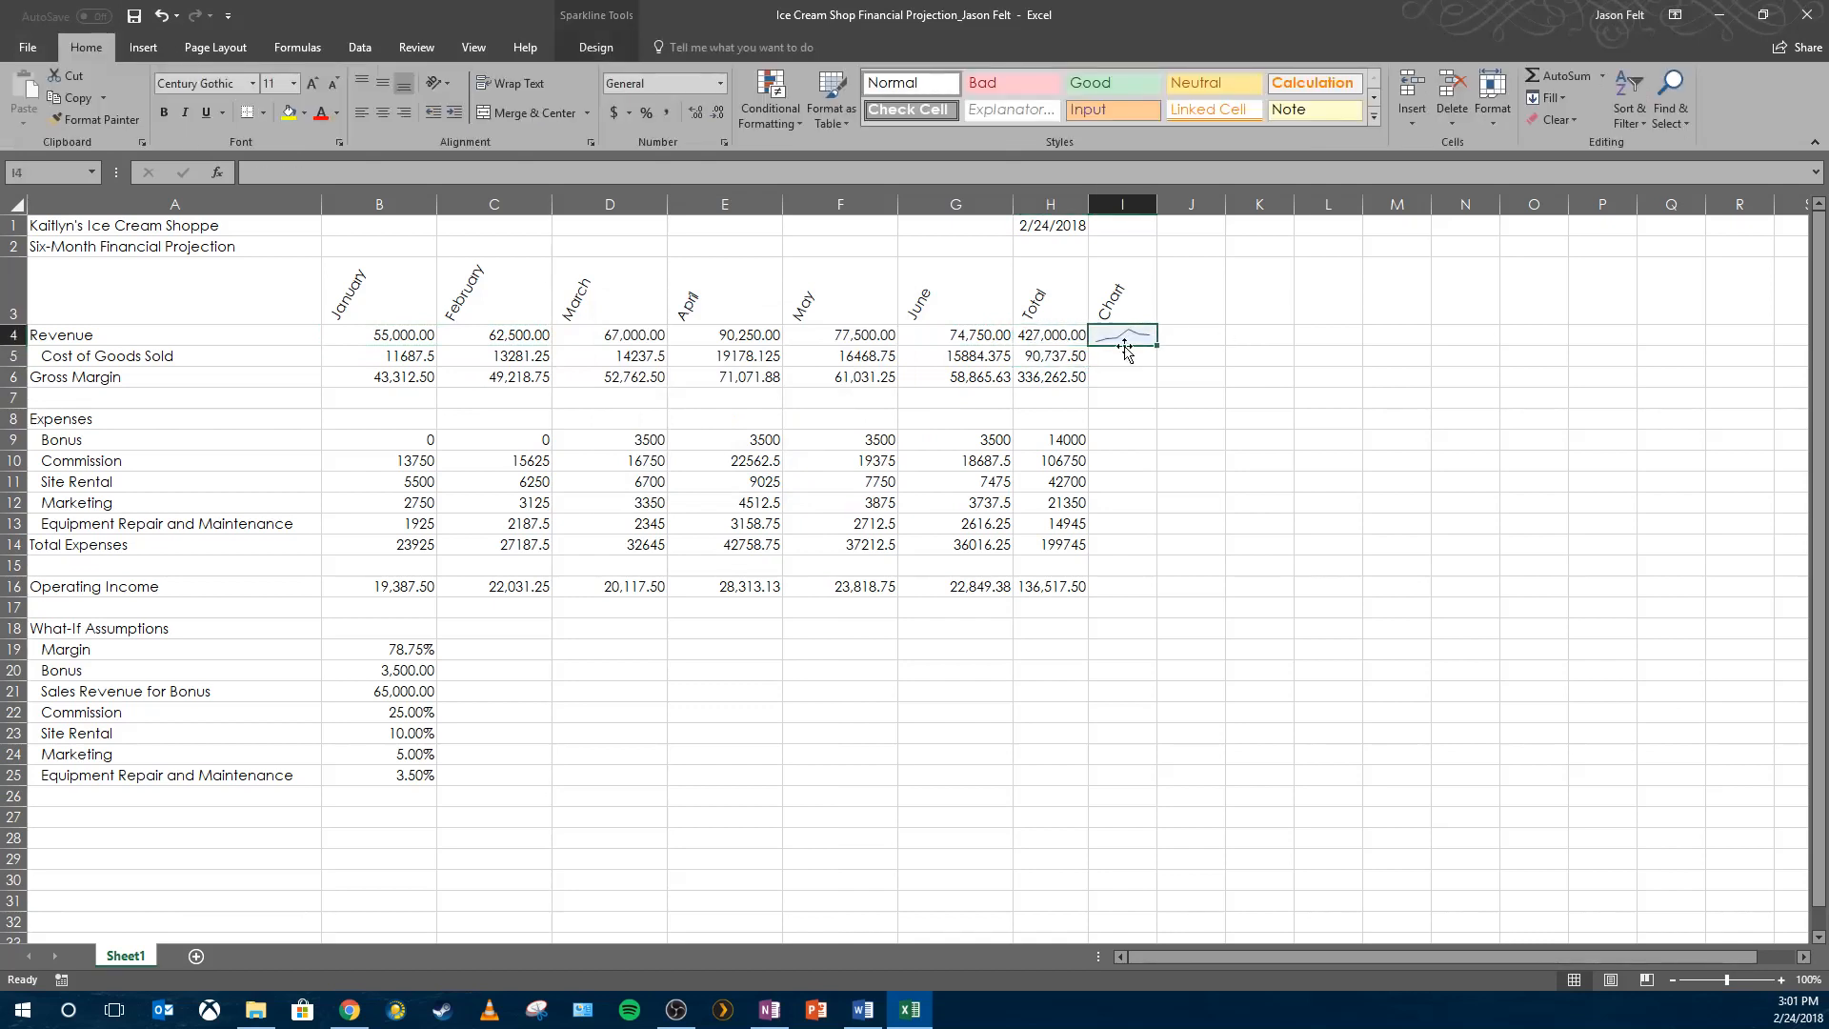
click(161, 15)
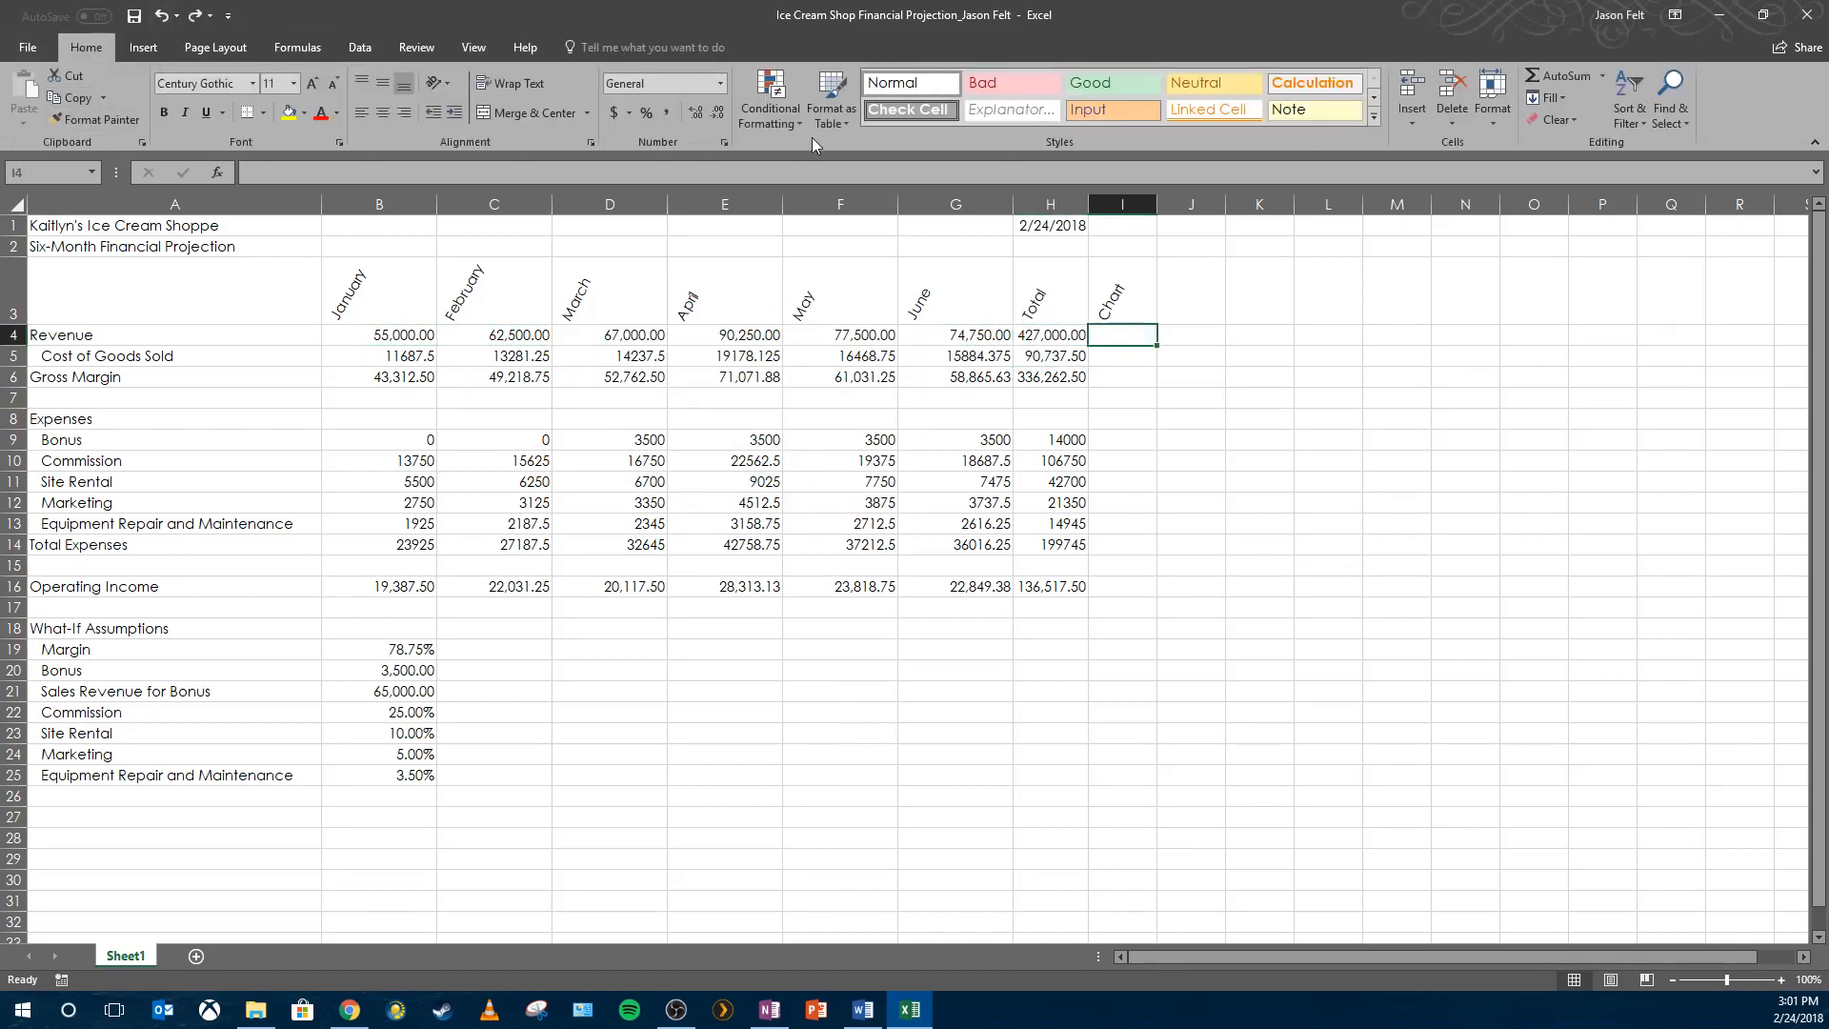
- Try a line sparkline in I4 that includes the Total column, using data range B4:H4, and undo it
click(143, 47)
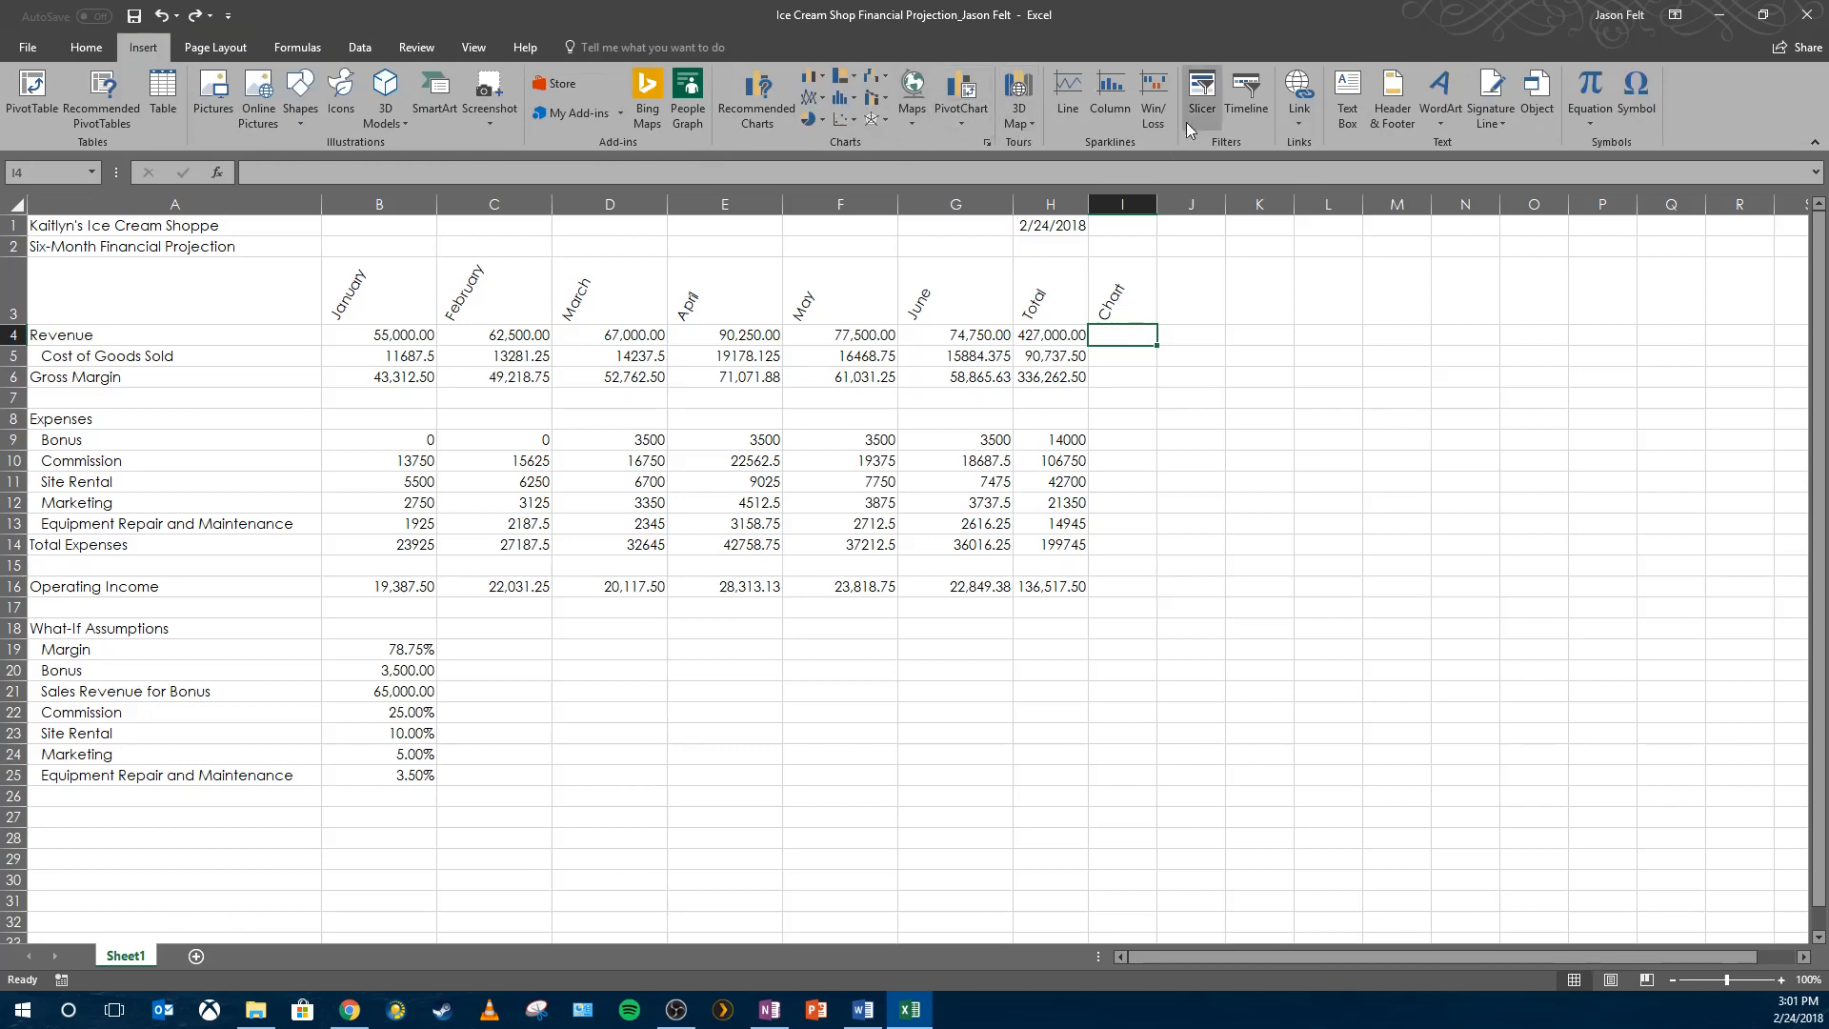
click(1067, 105)
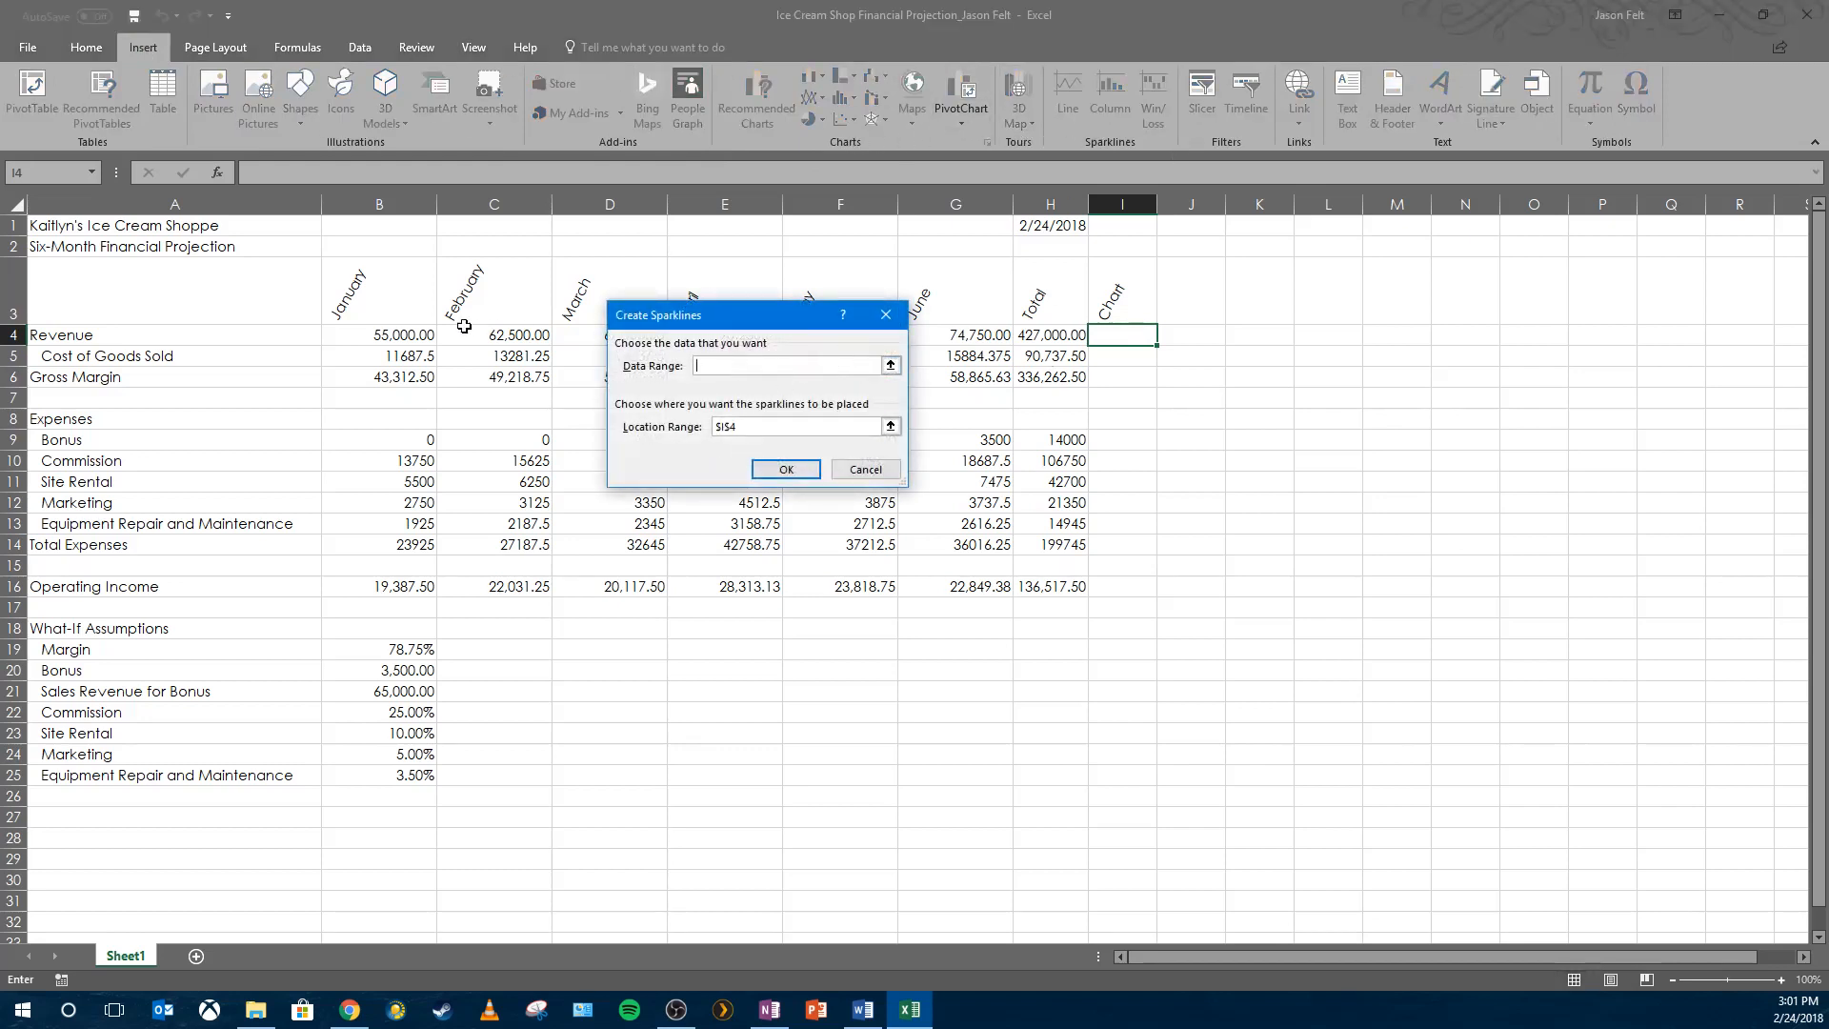
drag(419, 336, 1053, 335)
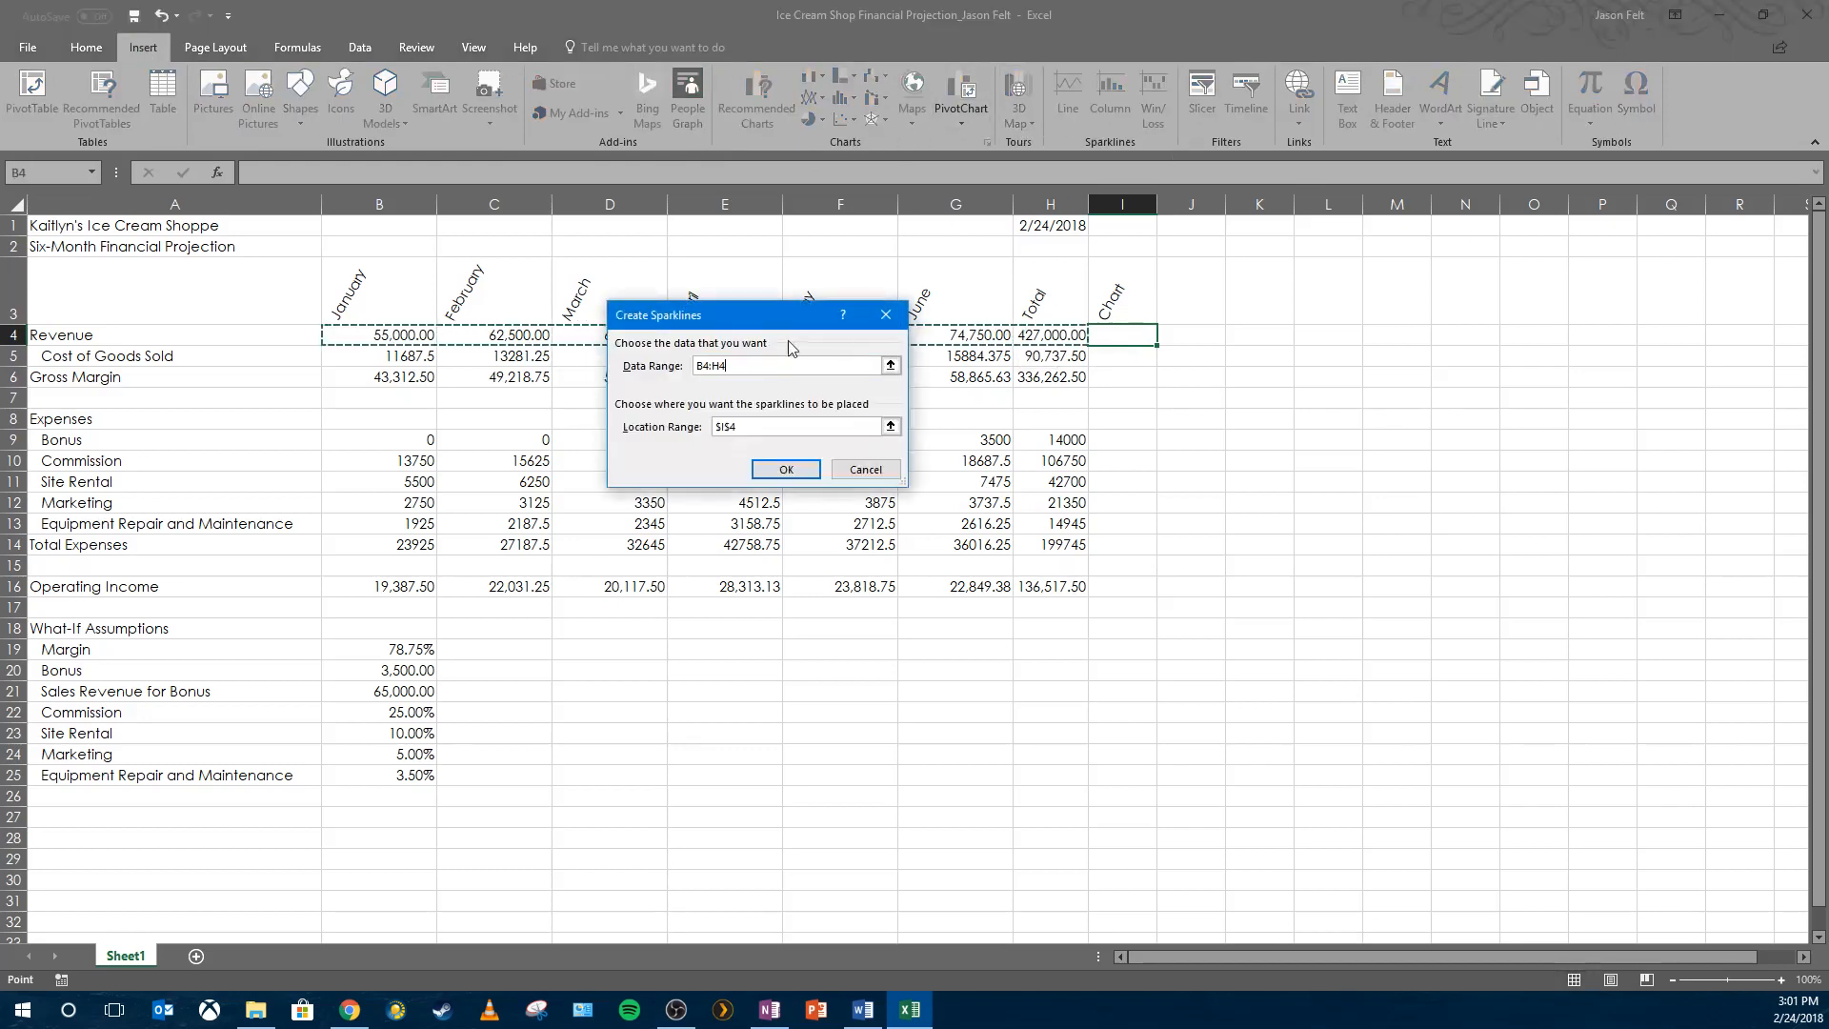
click(787, 475)
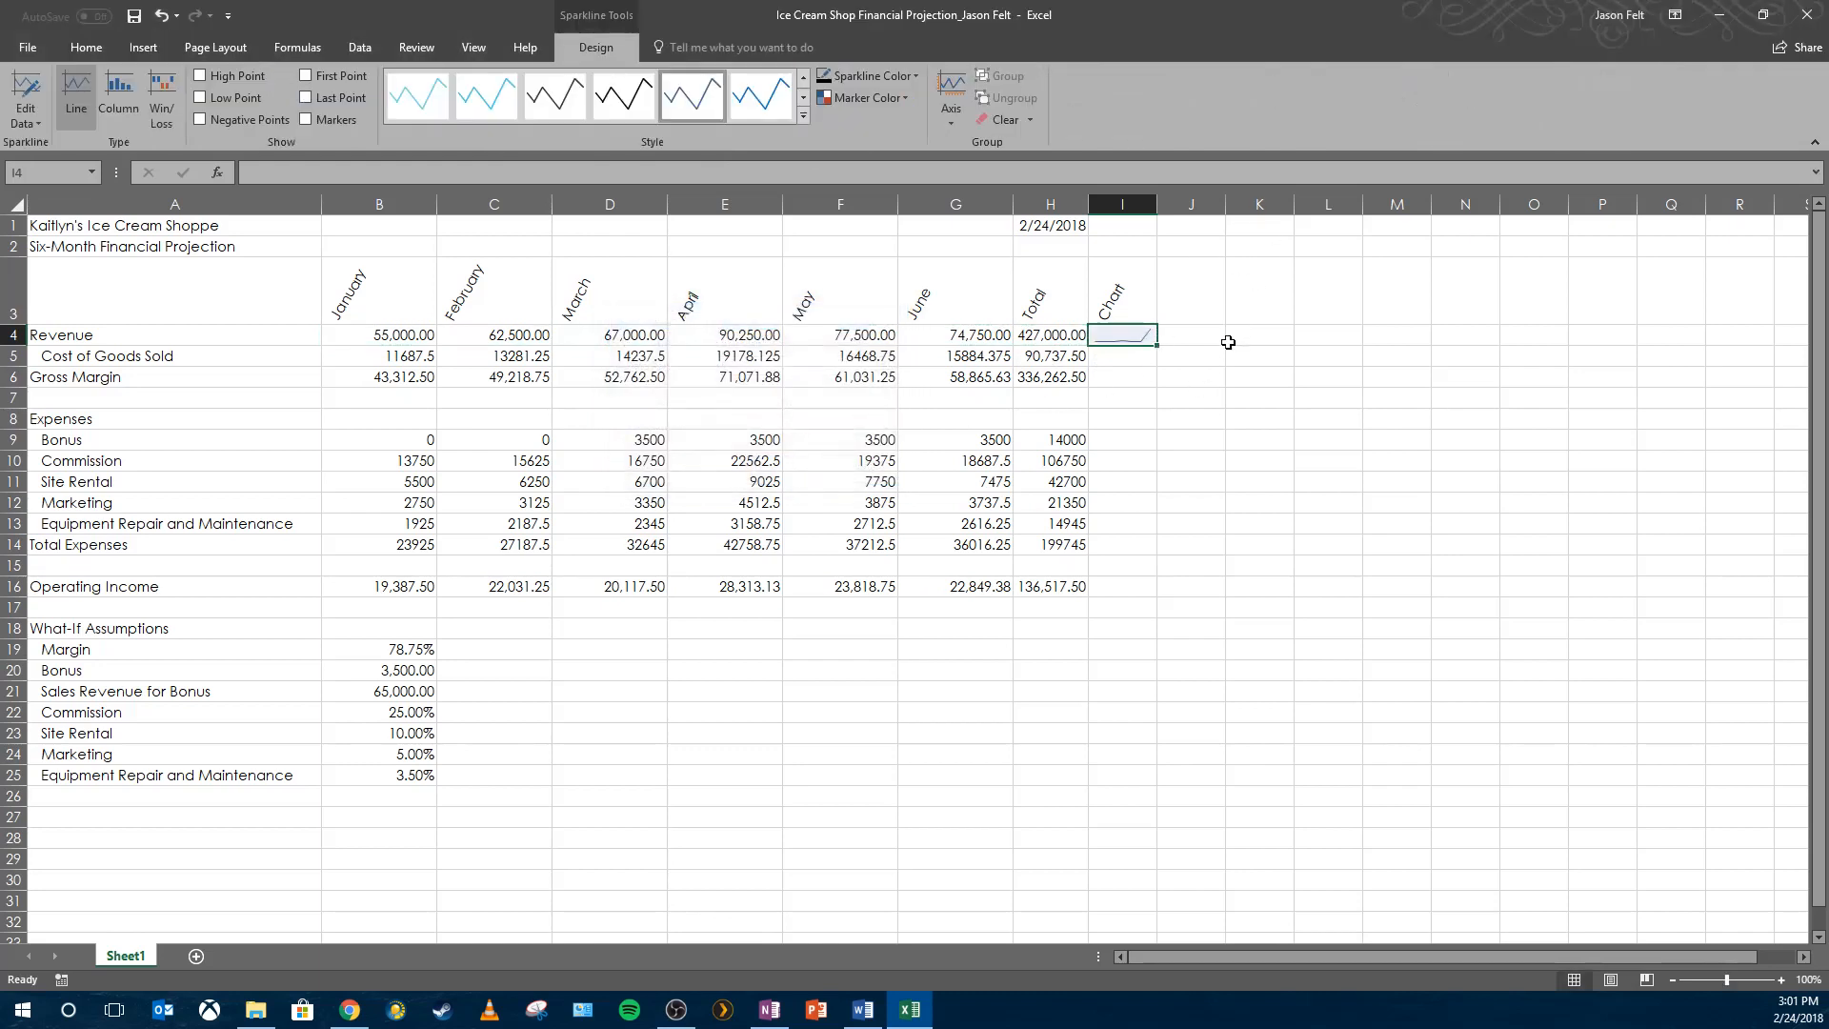
click(158, 16)
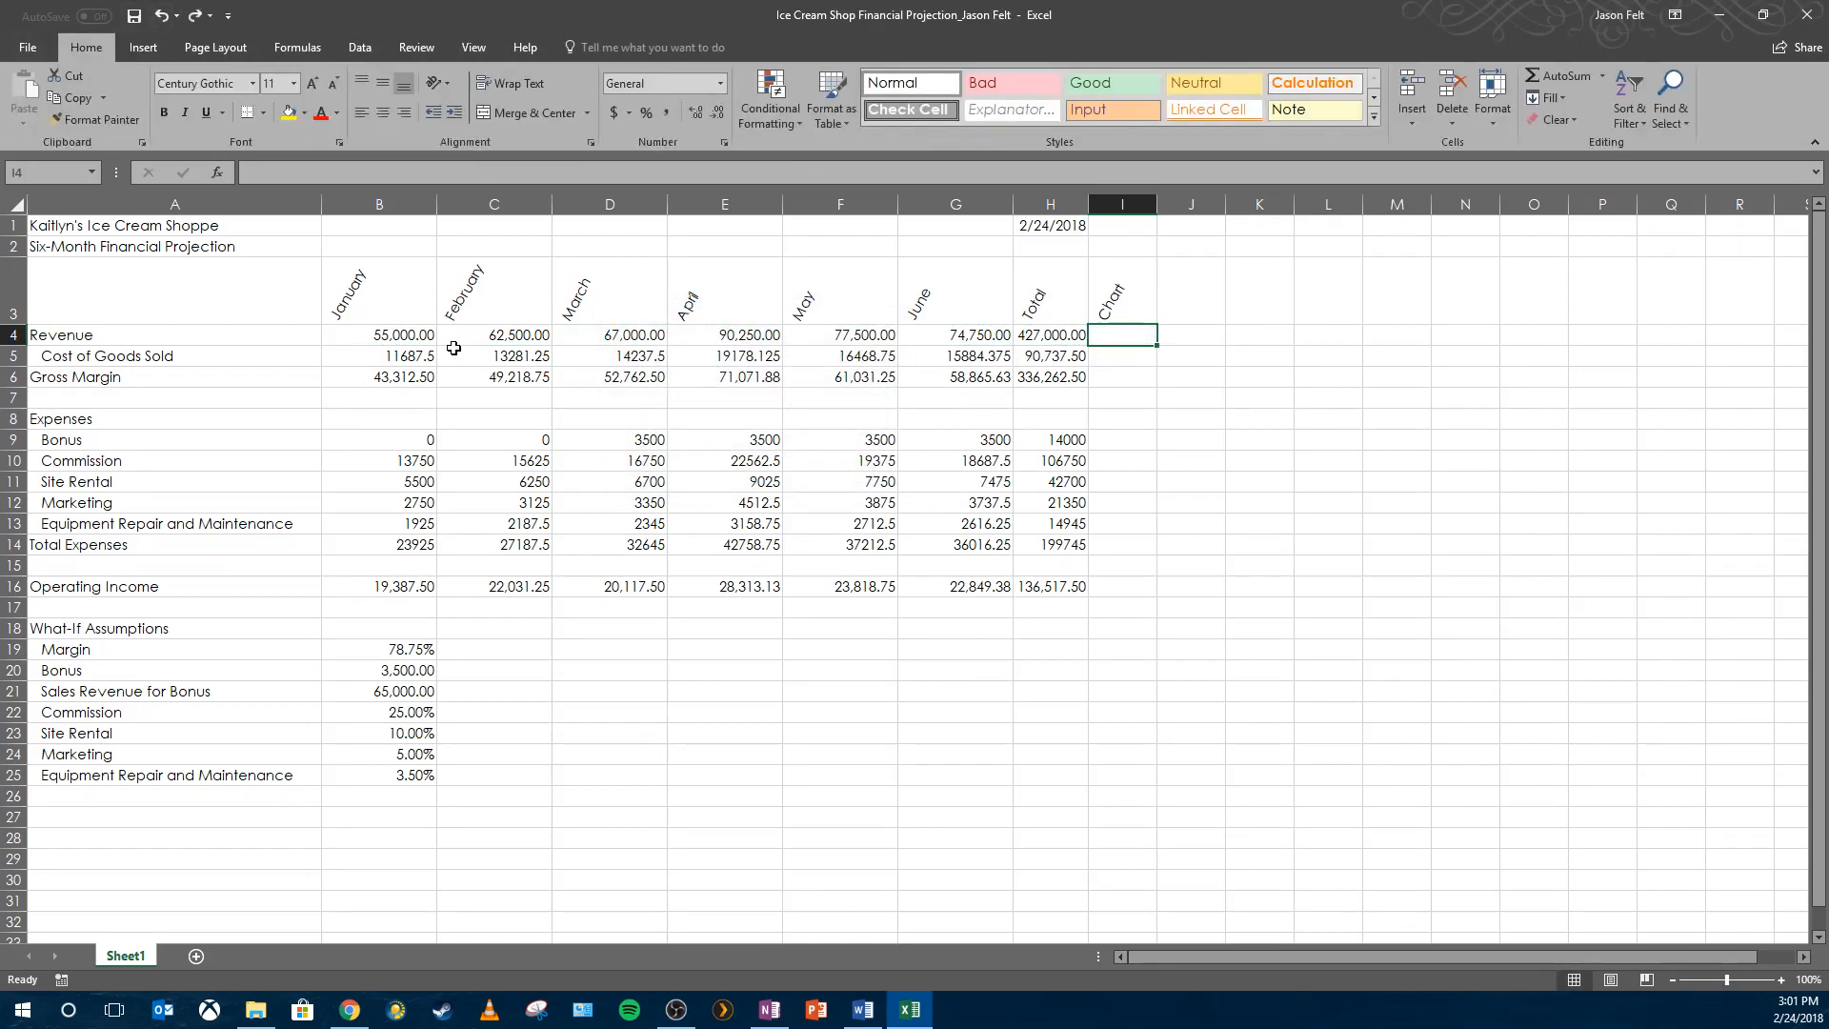
- Add a line sparkline to I4 in the Revenue row, using only the monthly values B4:G4 as data range
click(374, 333)
drag(541, 327, 1048, 336)
click(1122, 335)
click(139, 50)
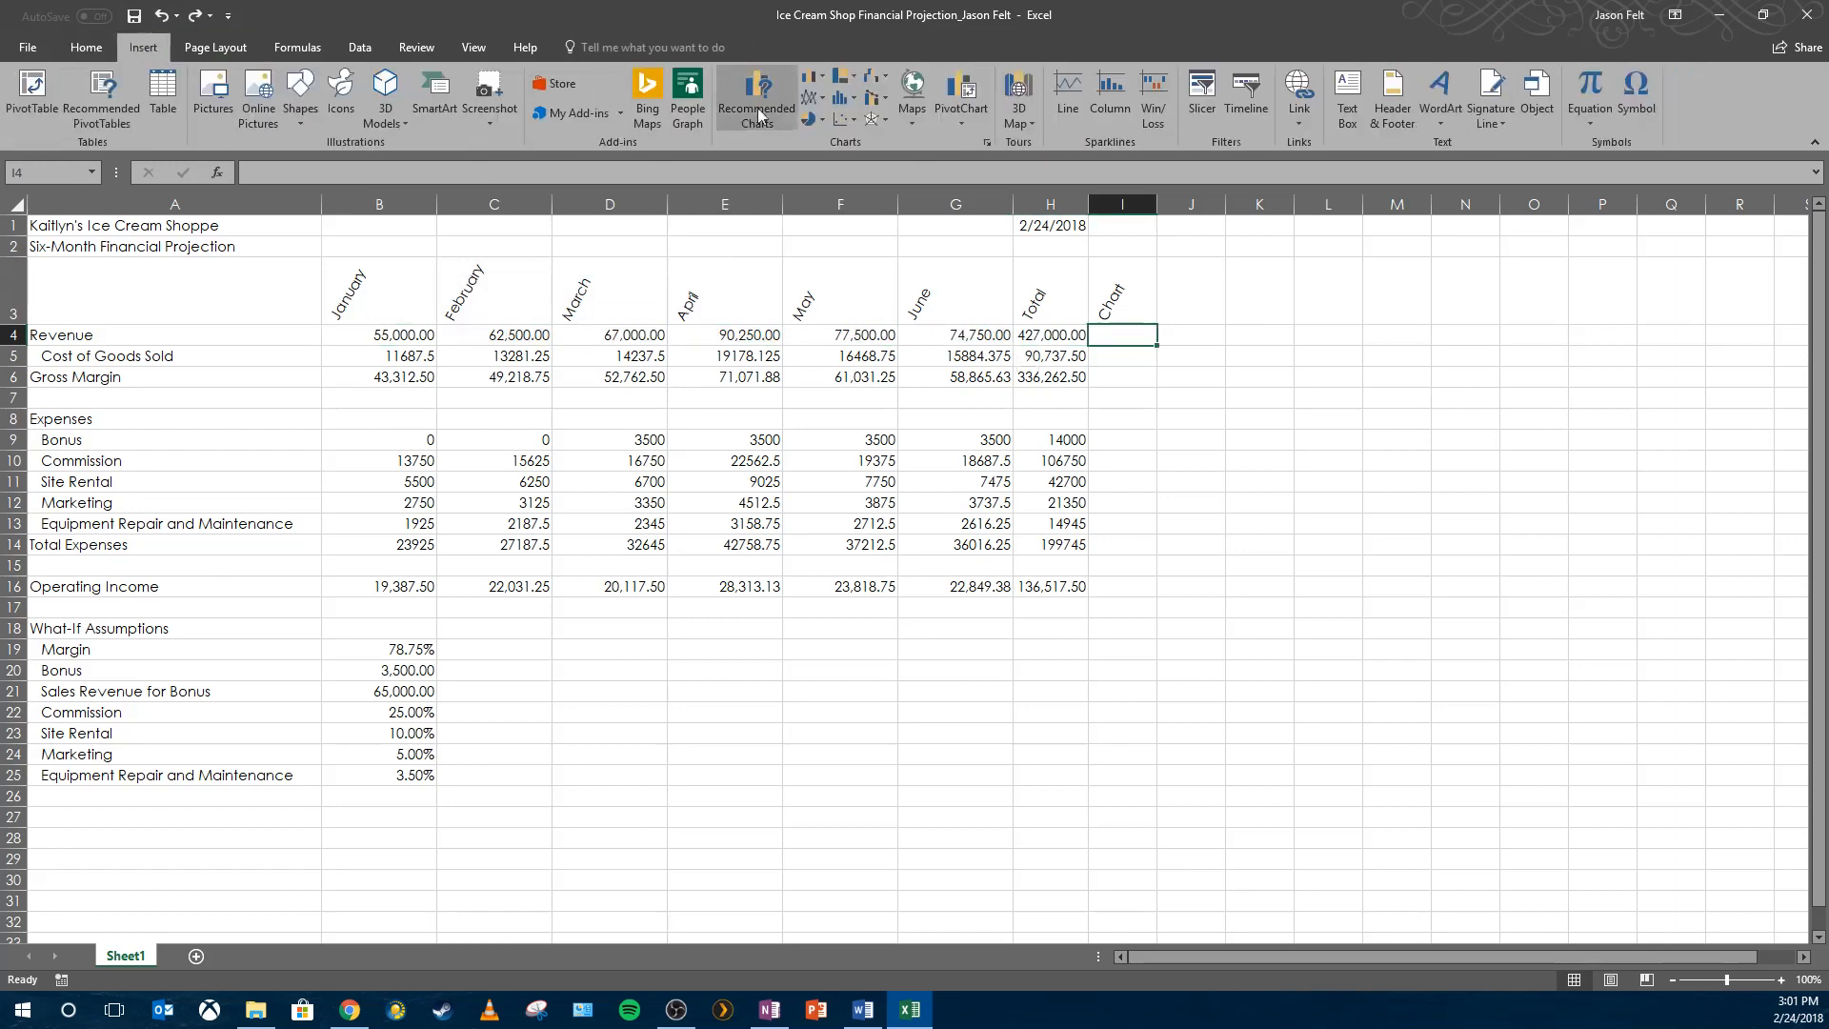
click(1072, 107)
drag(408, 333, 936, 340)
click(786, 469)
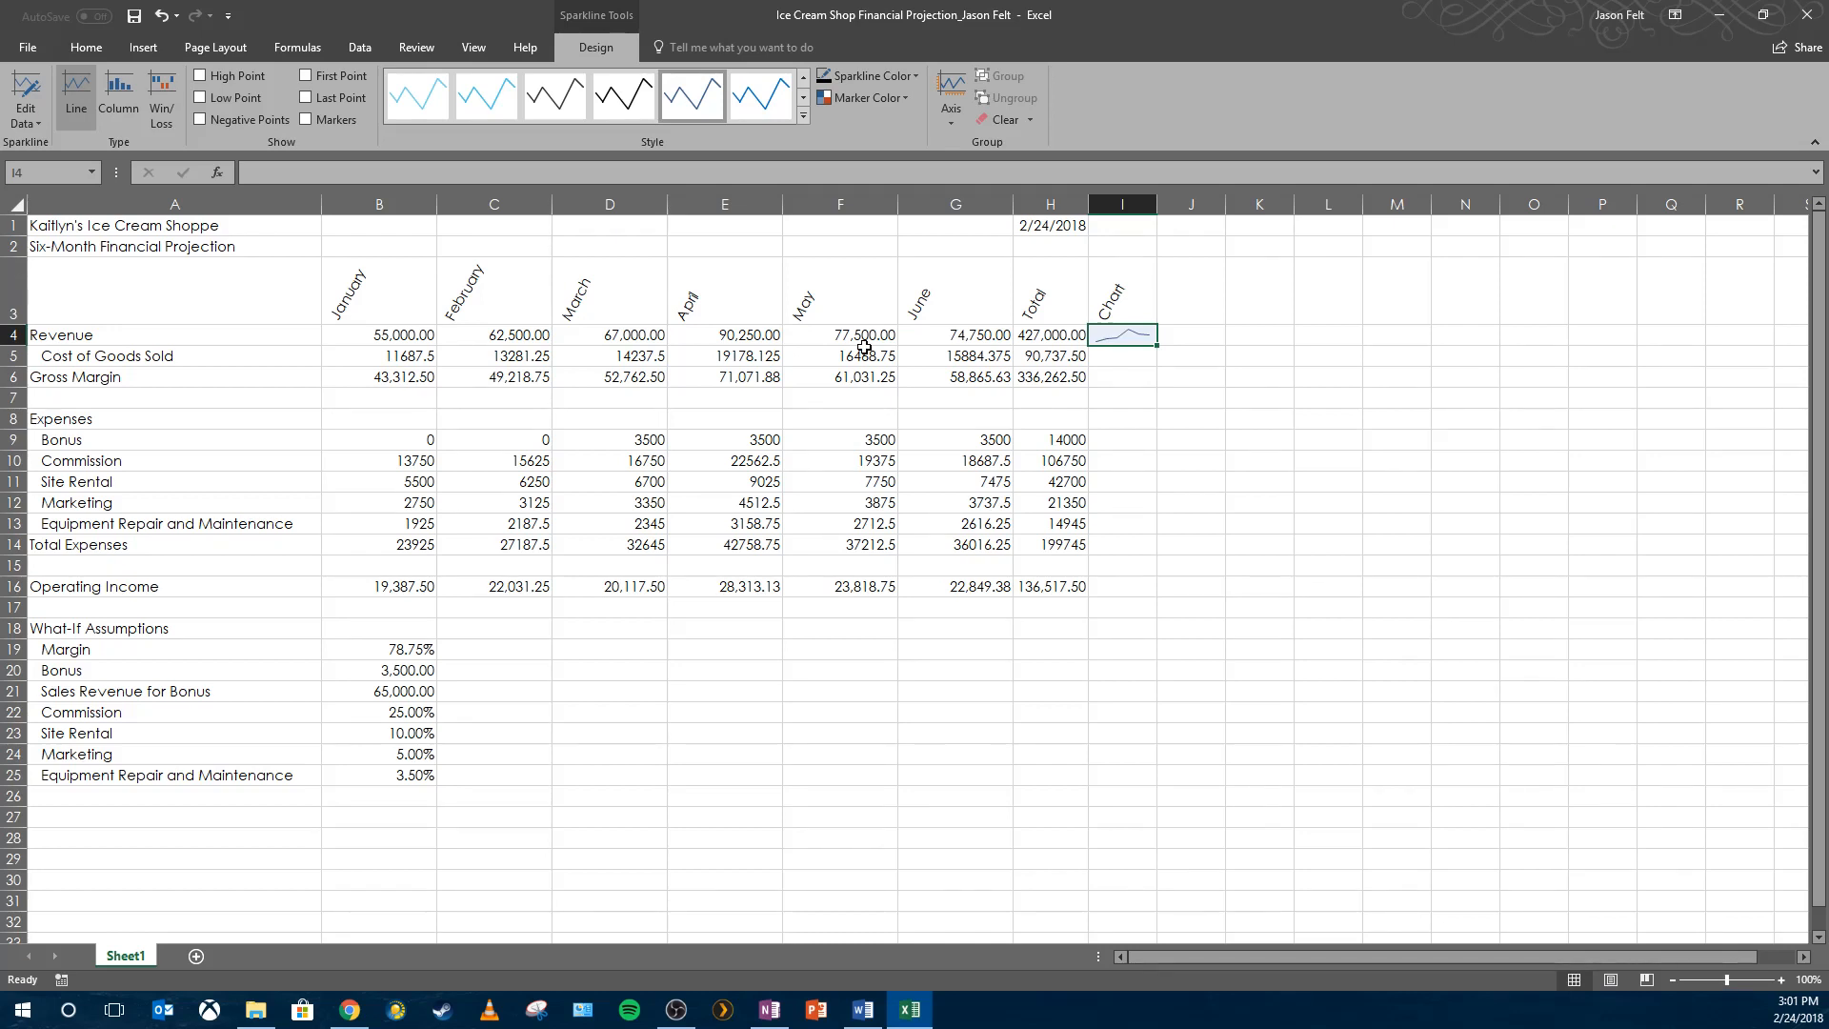
- Apply the style Dark Green, Sparkline Style Accent 4, Darker 25% to the Revenue sparkline in I4
click(1145, 381)
key(alt+Tab)
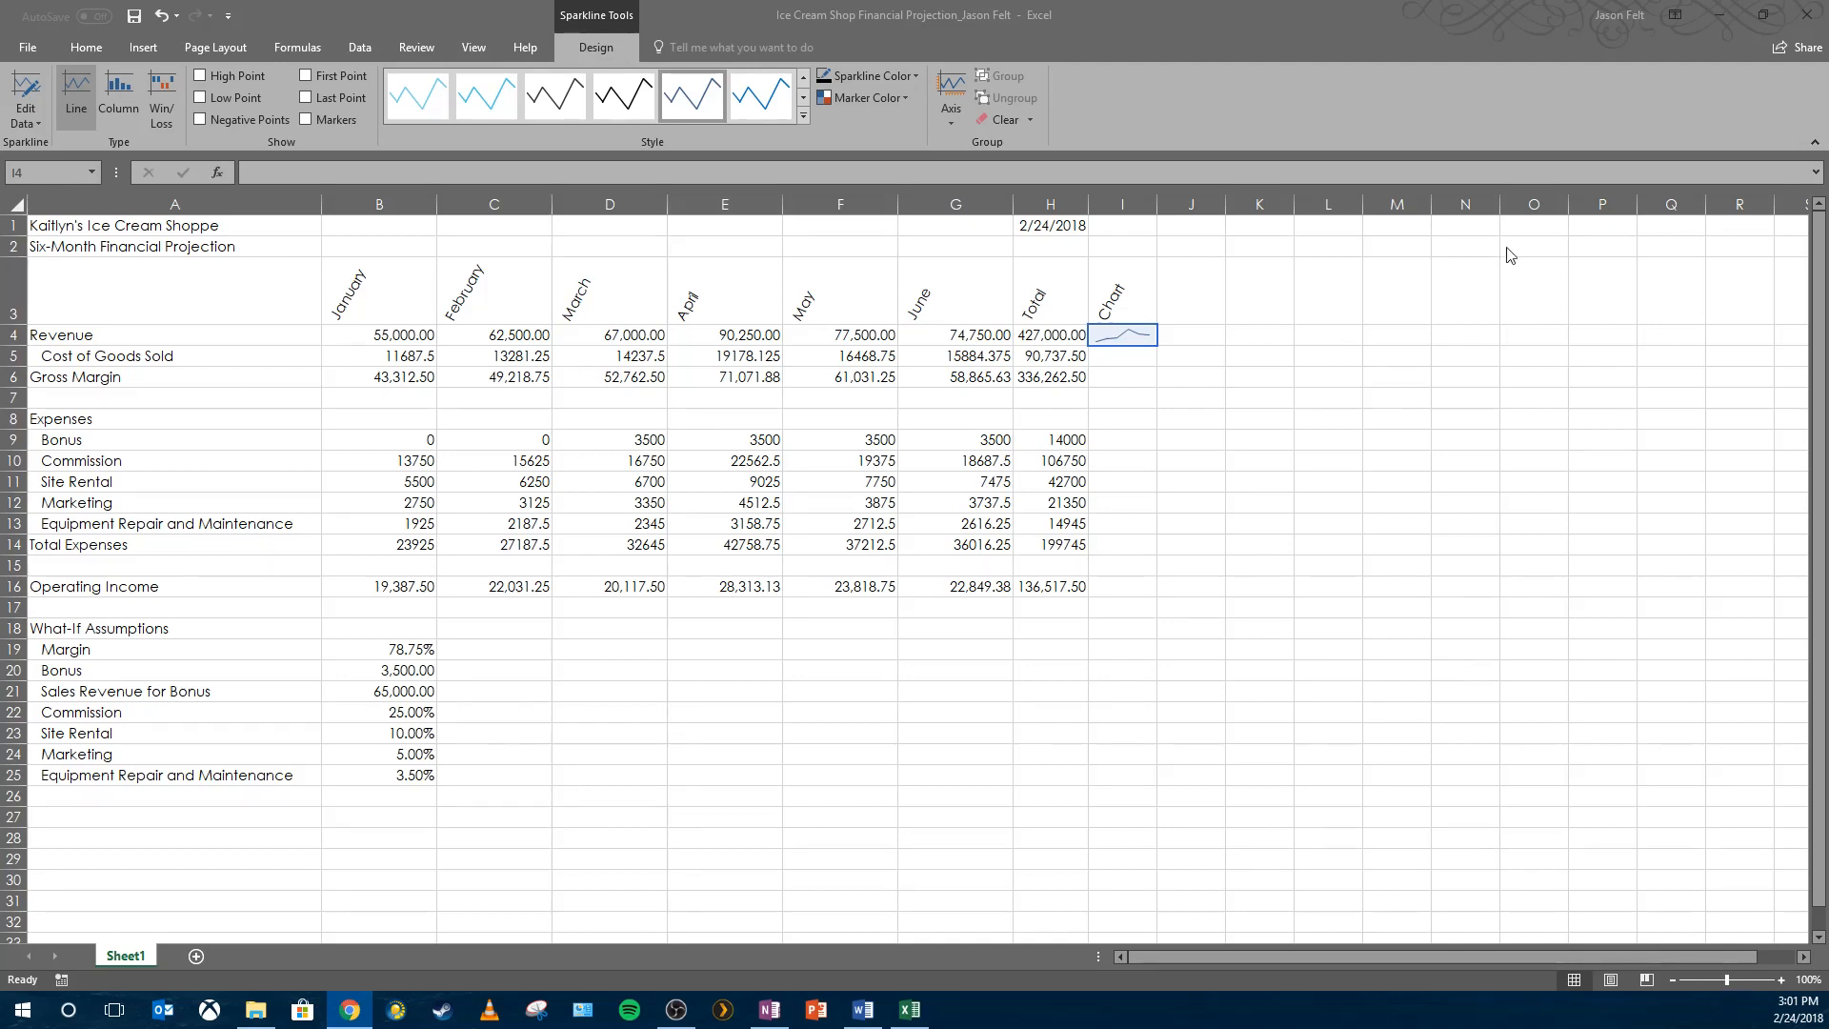
click(803, 118)
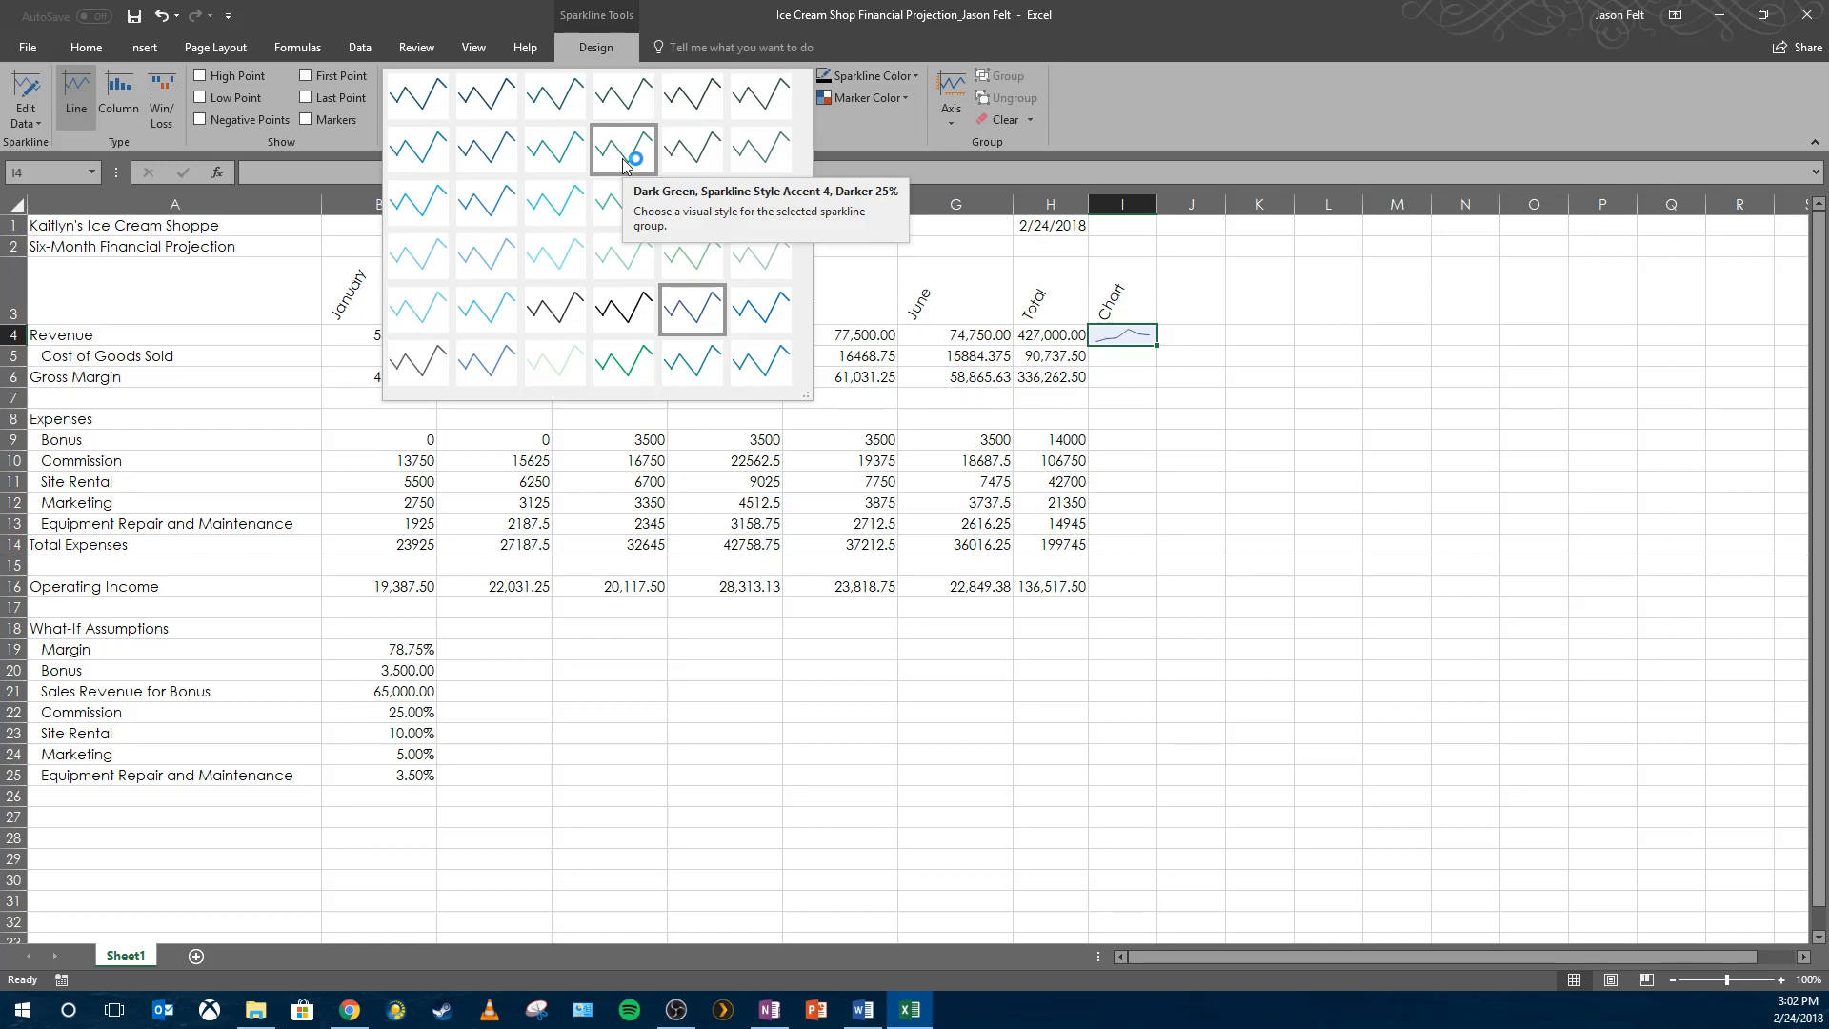
click(623, 159)
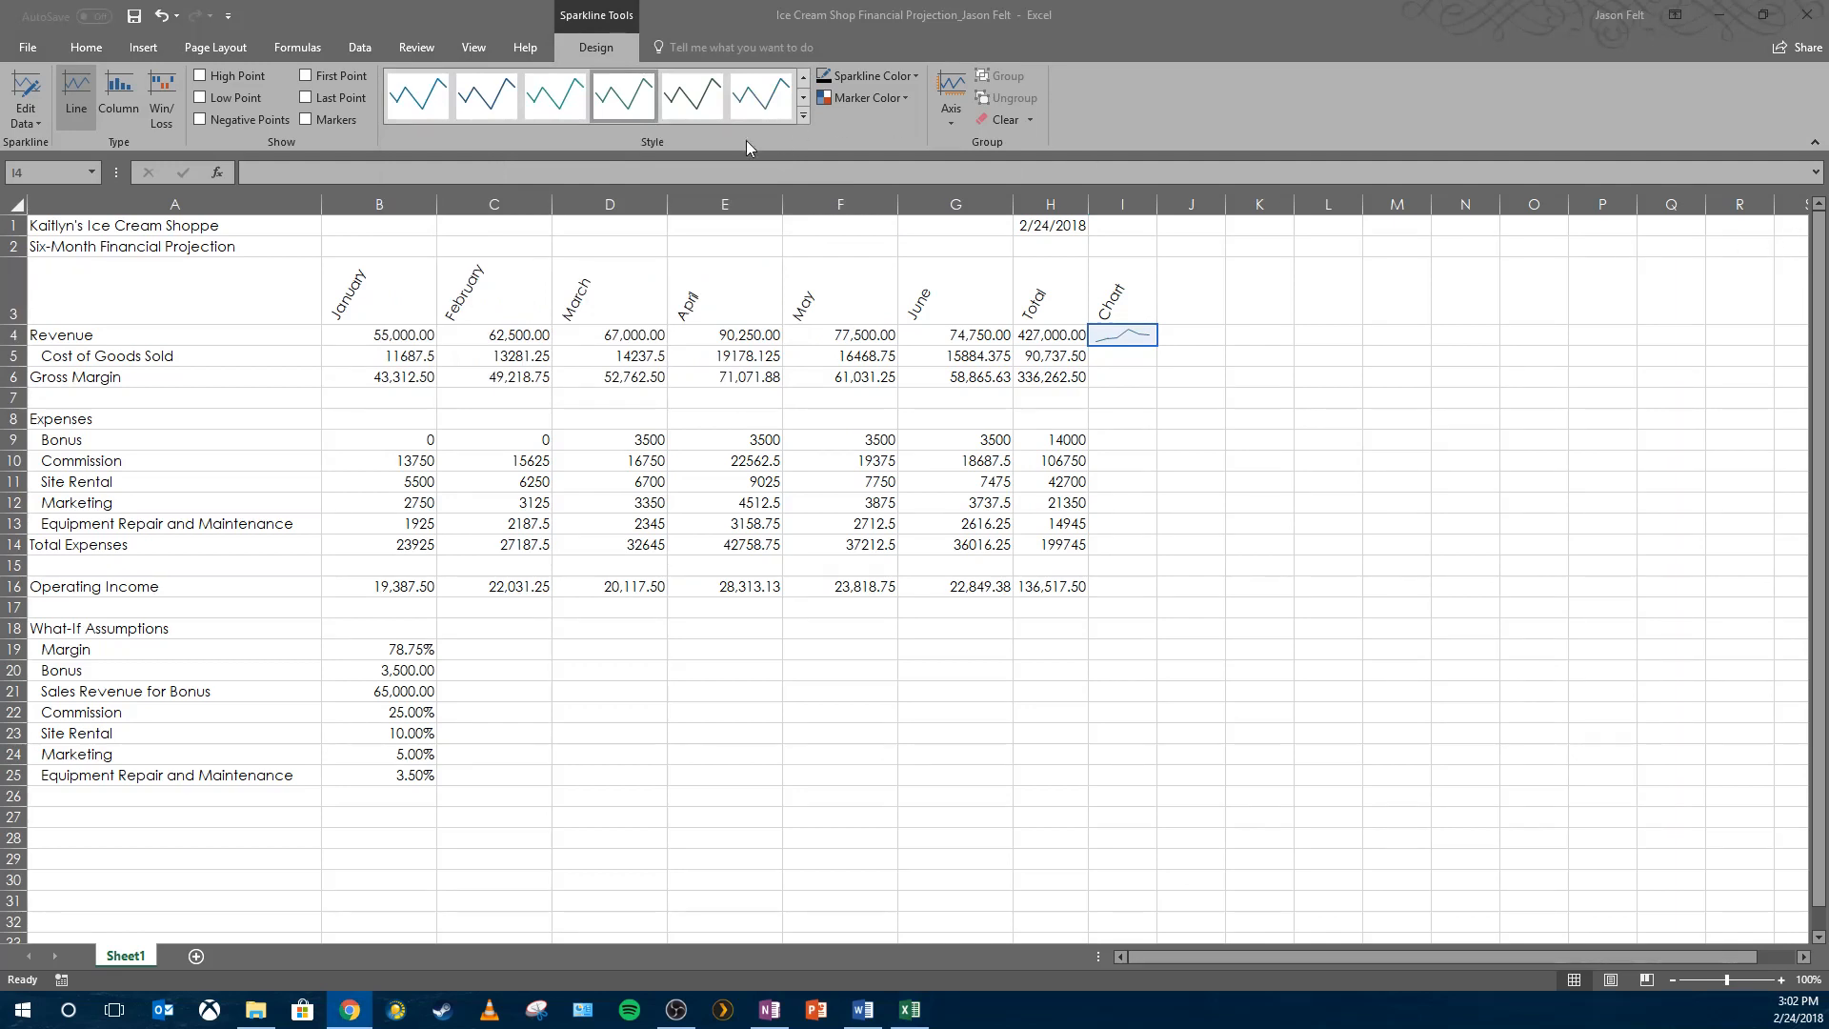
click(814, 113)
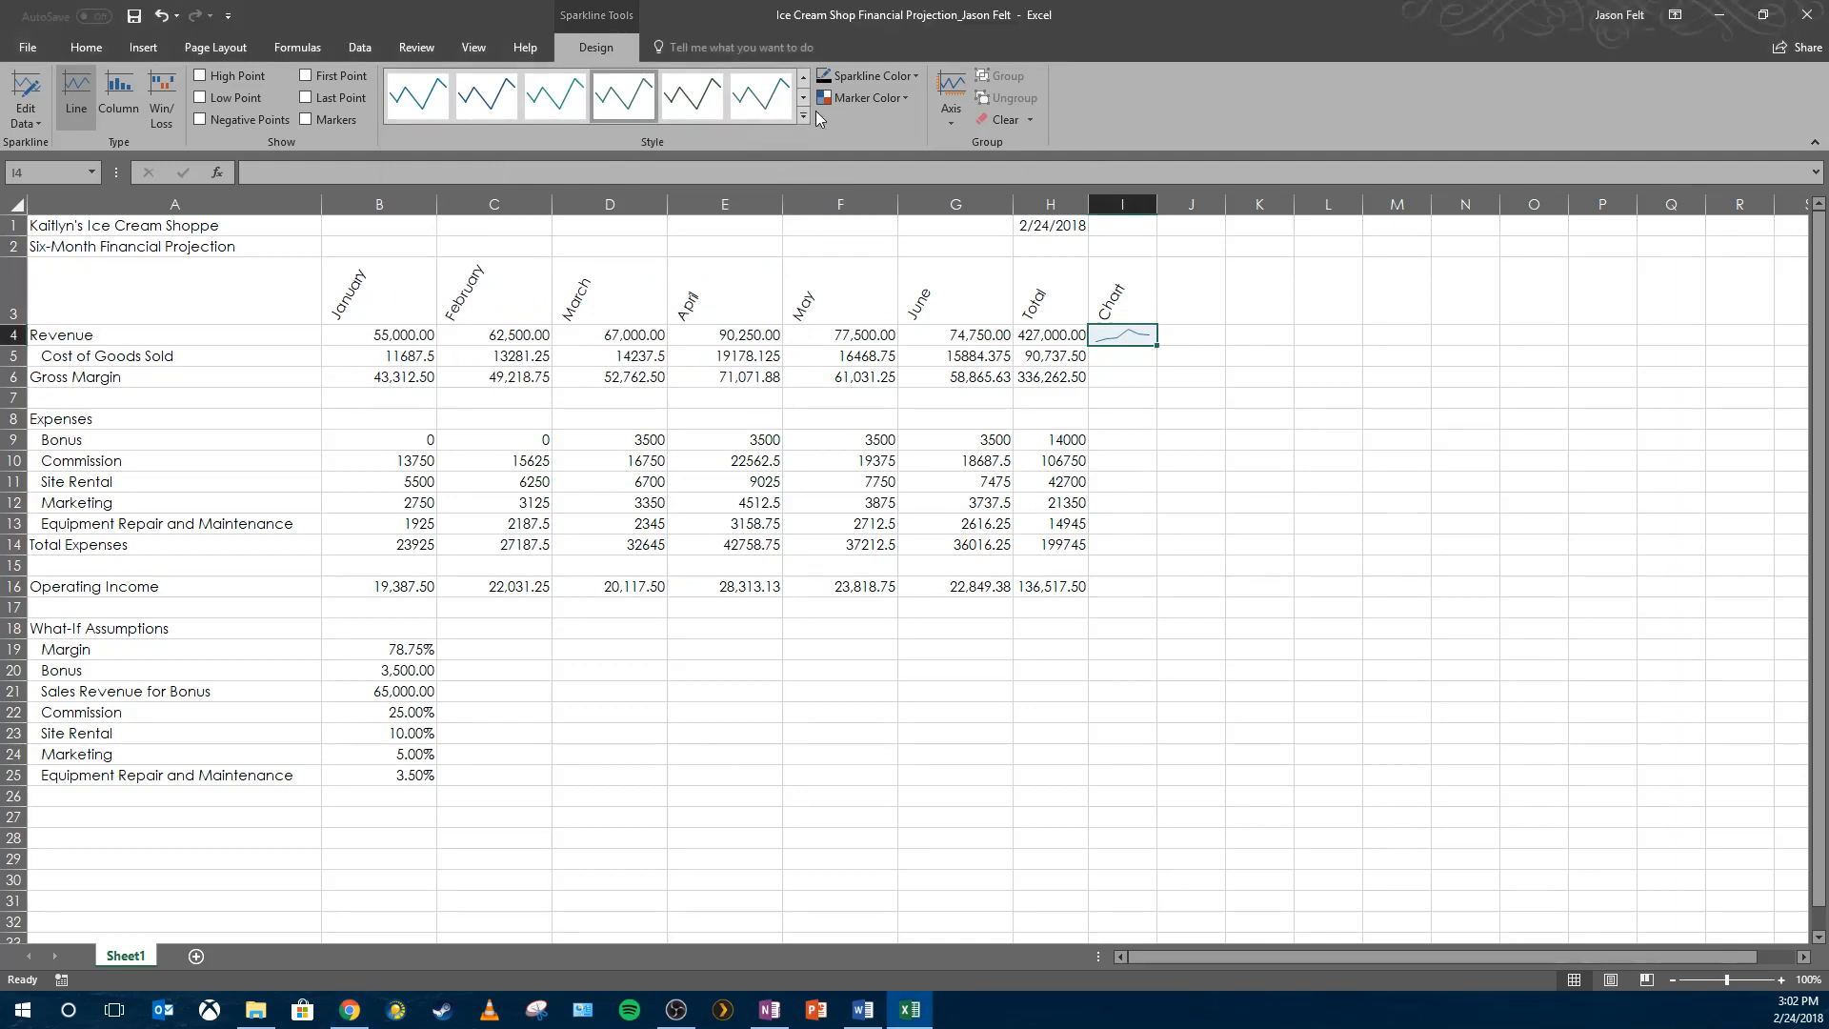
click(611, 106)
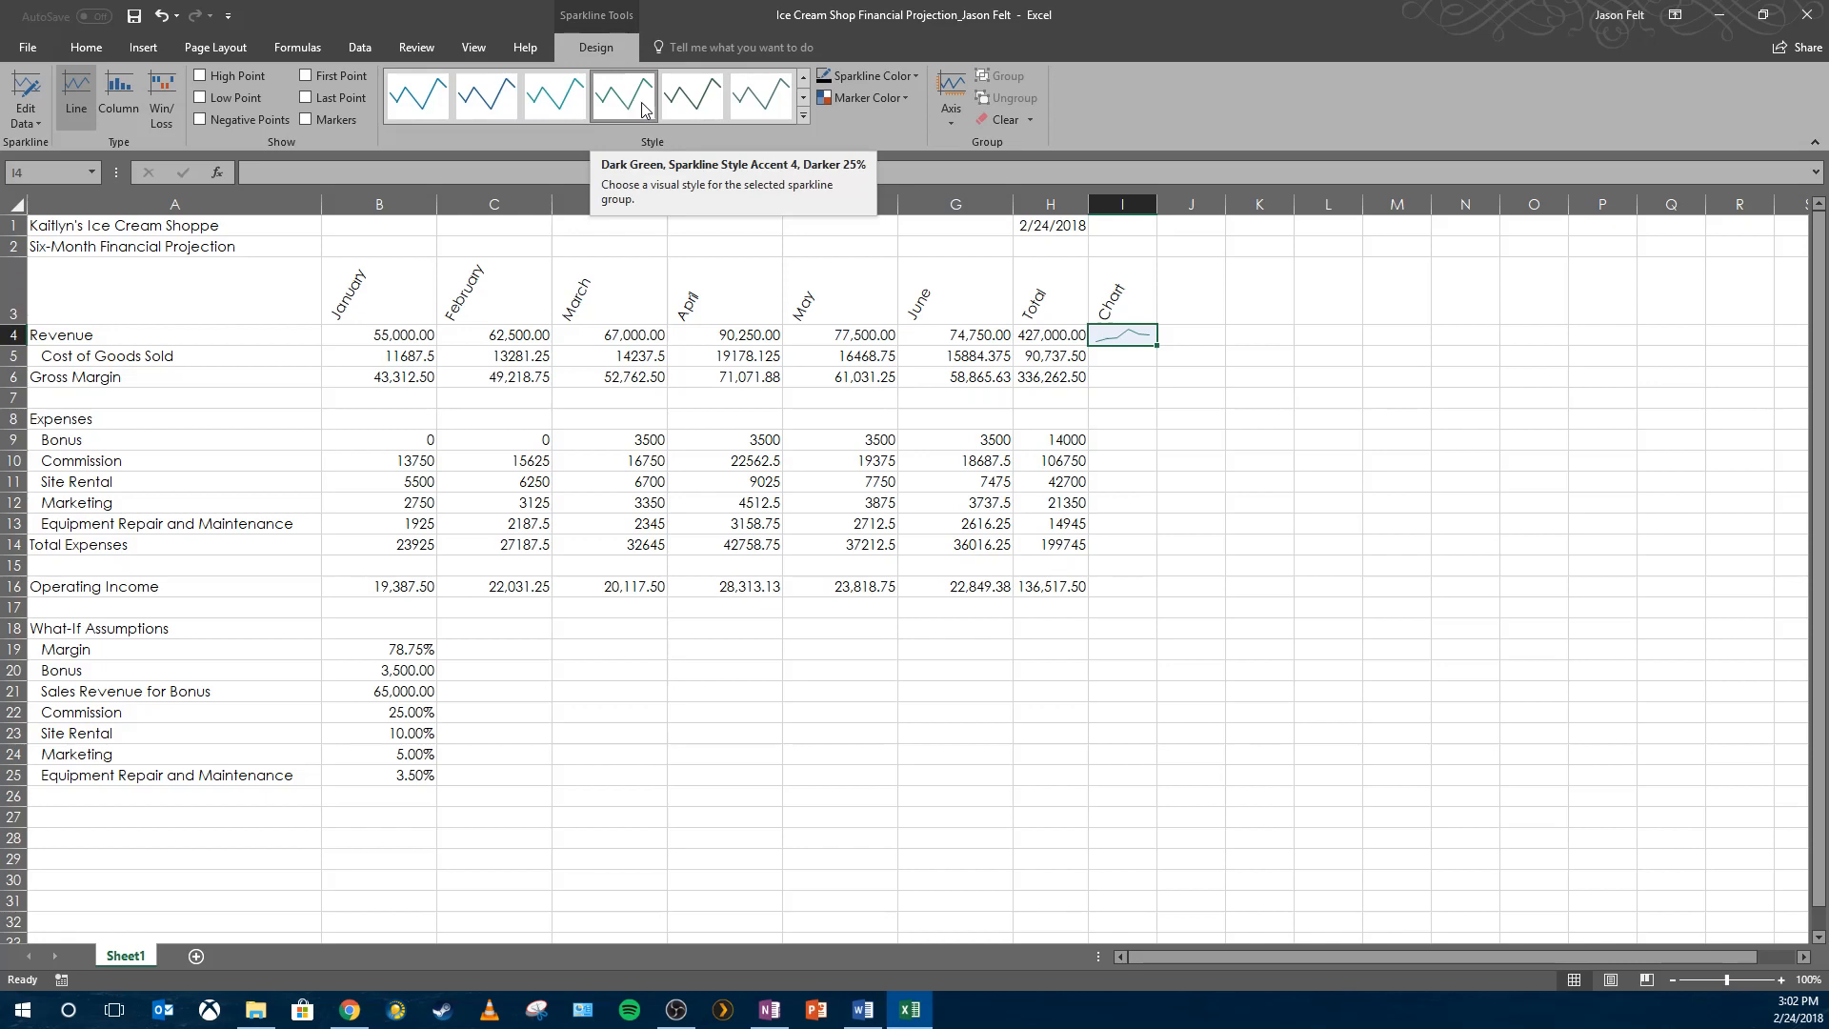
- Fill the Revenue sparkline from I4 down the Chart column through the Operating Income row, I16
key(alt+Tab)
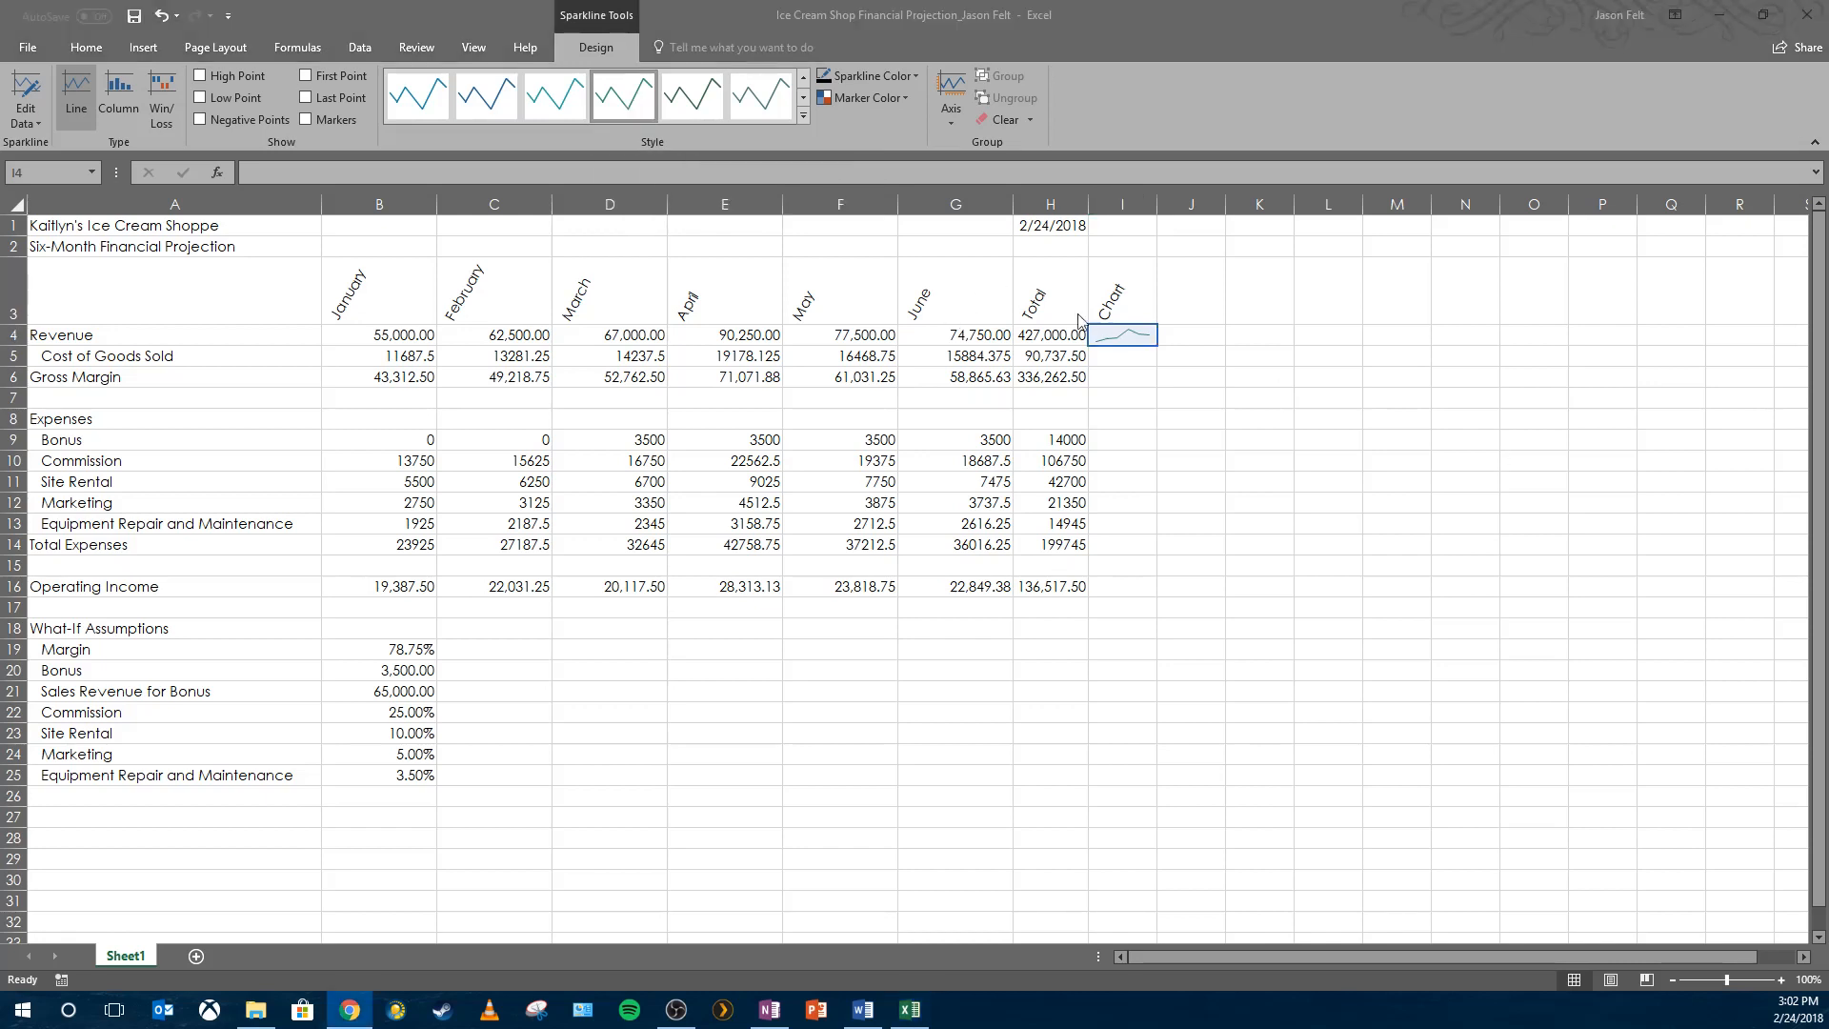
click(1114, 321)
drag(1159, 344, 1132, 594)
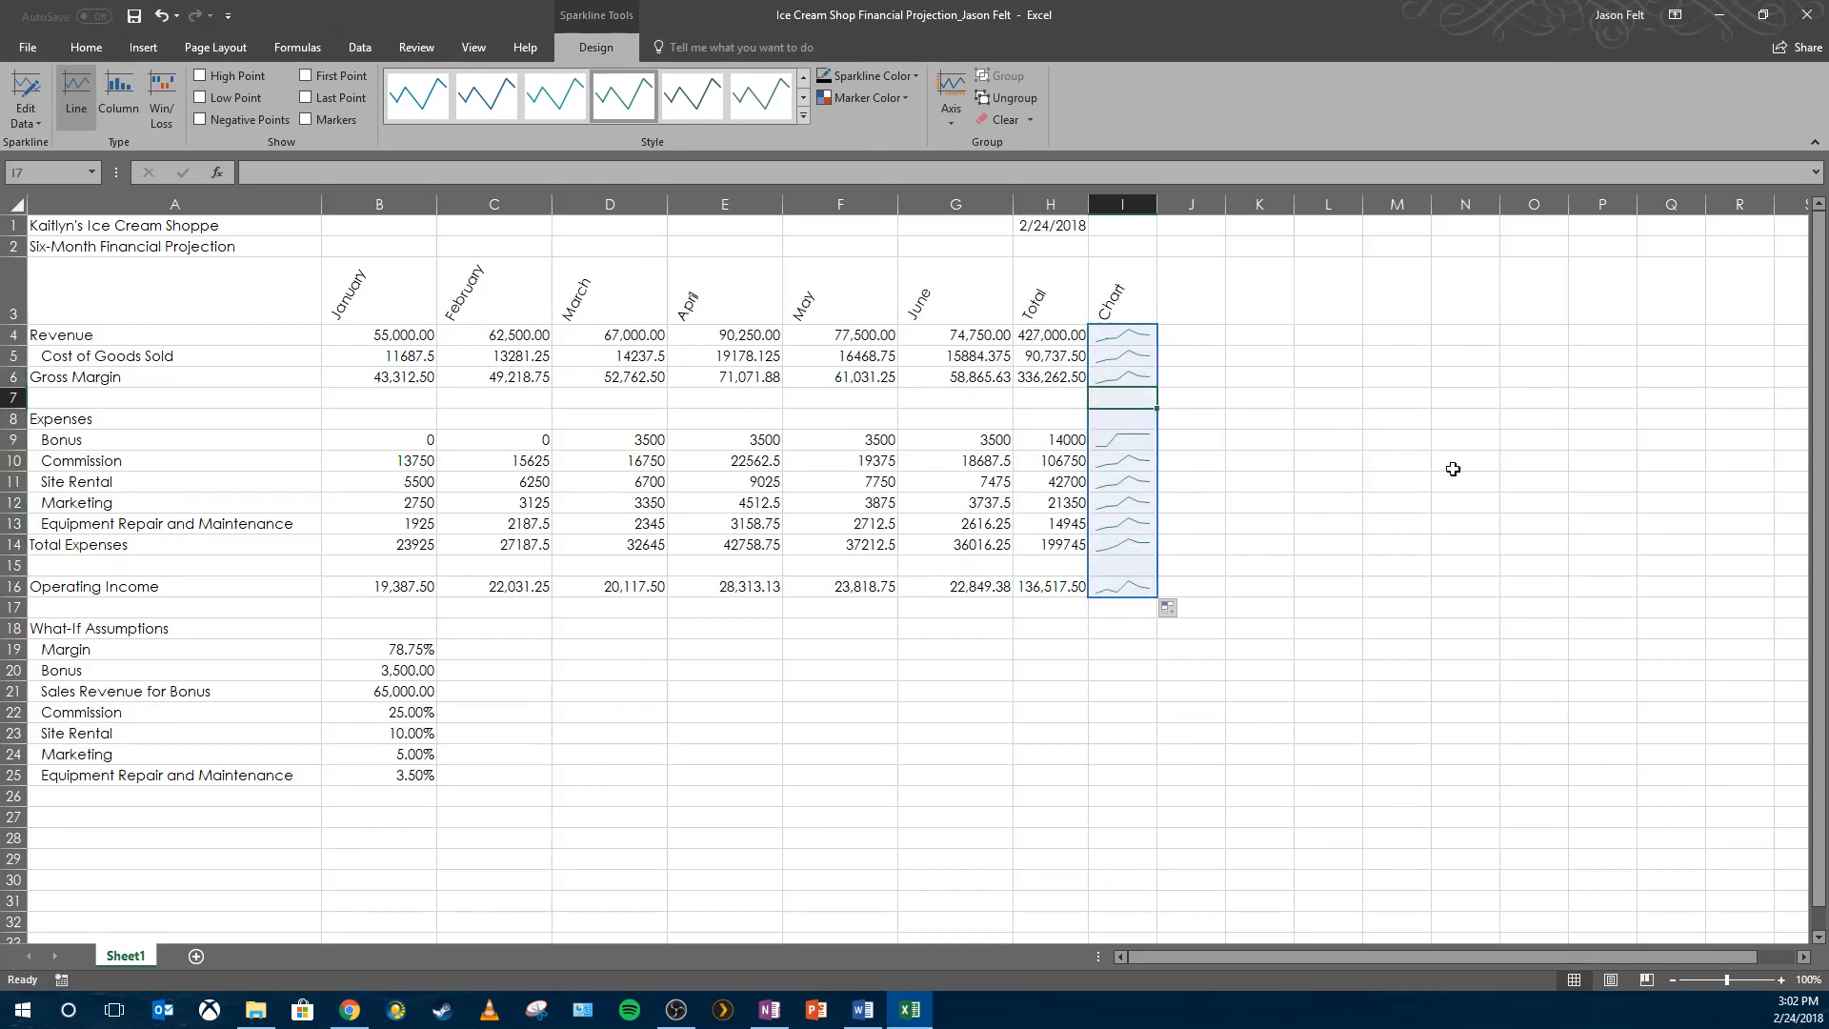
click(1399, 461)
click(1143, 400)
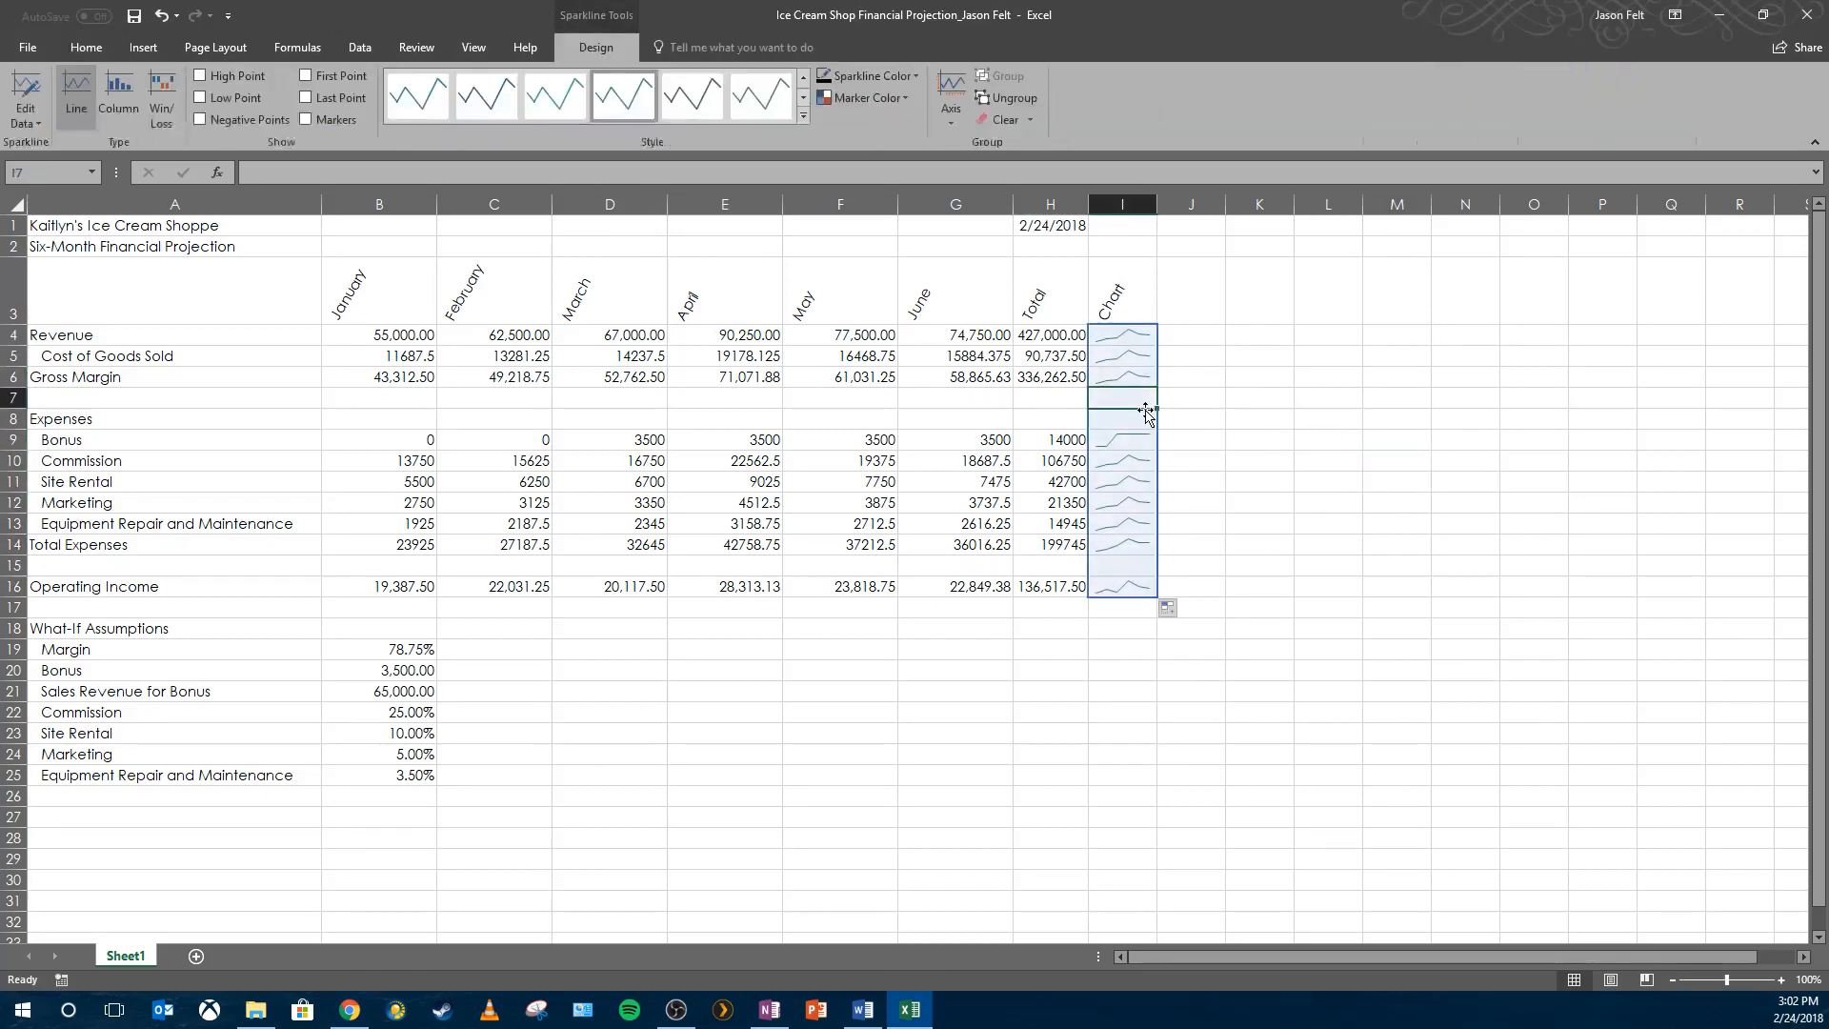
click(1309, 439)
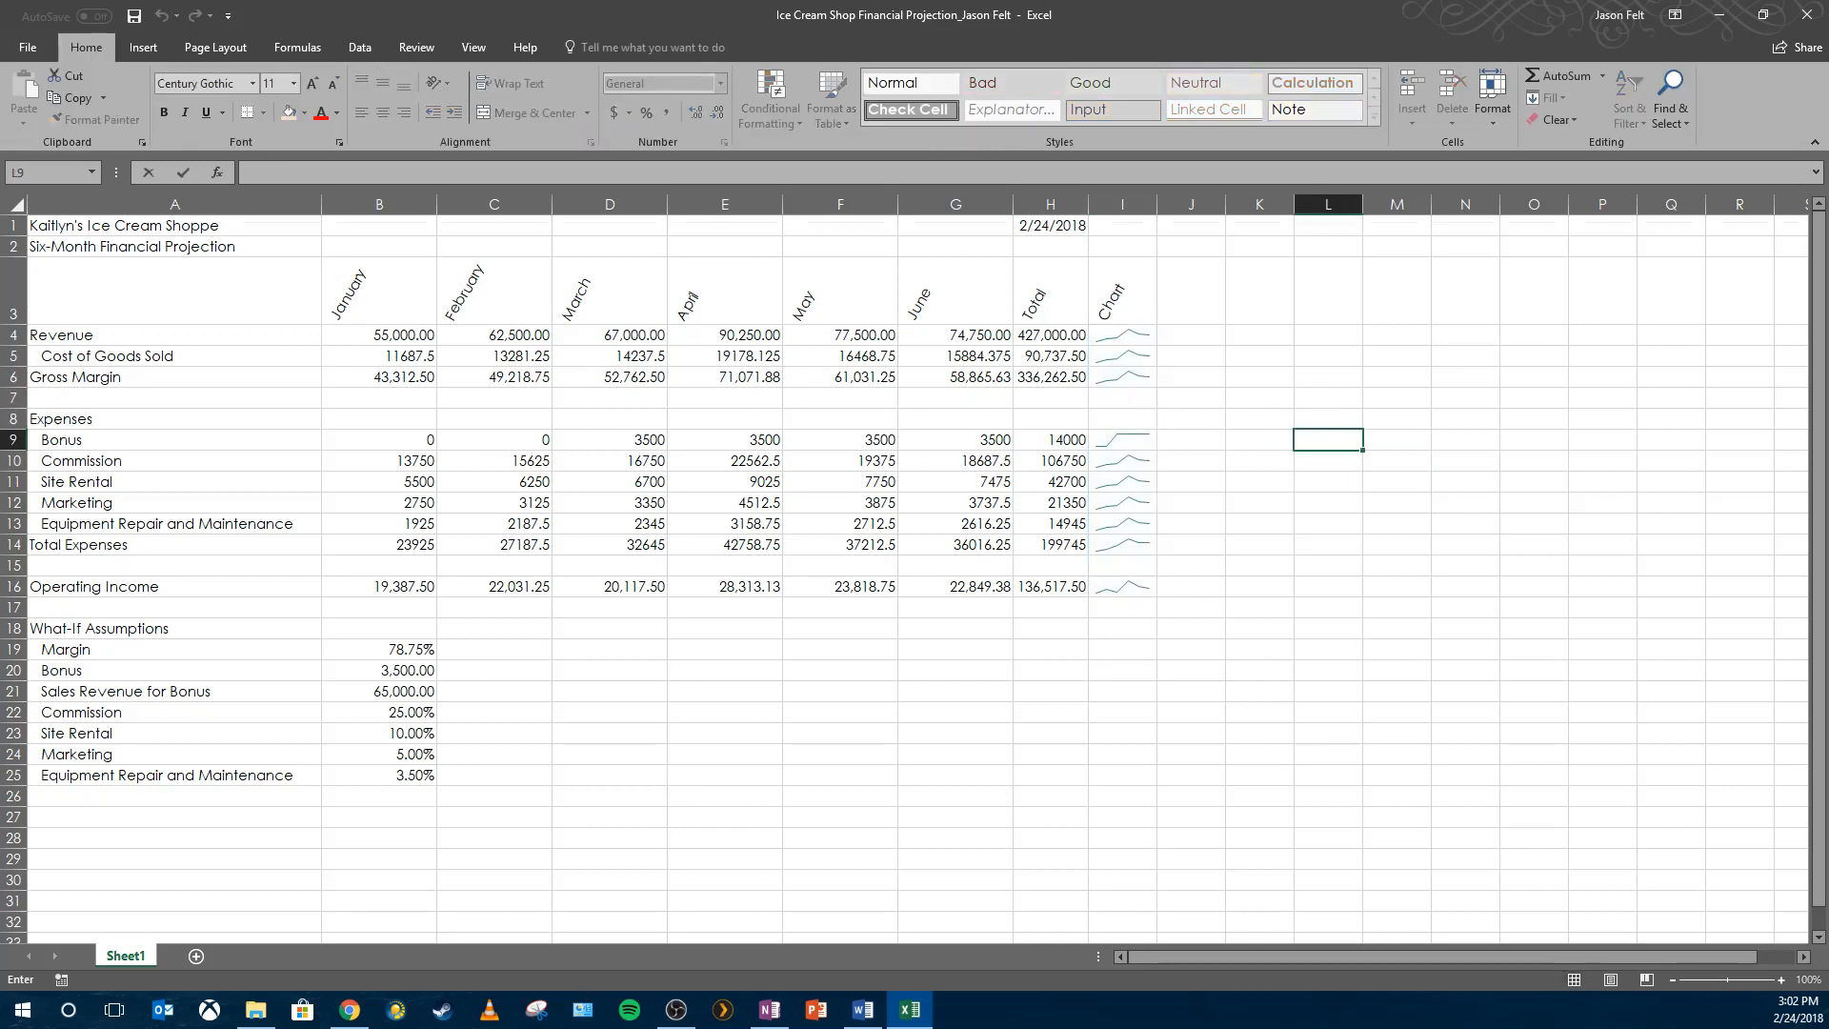
scroll(912, 575, down, 1)
key(alt+Tab)
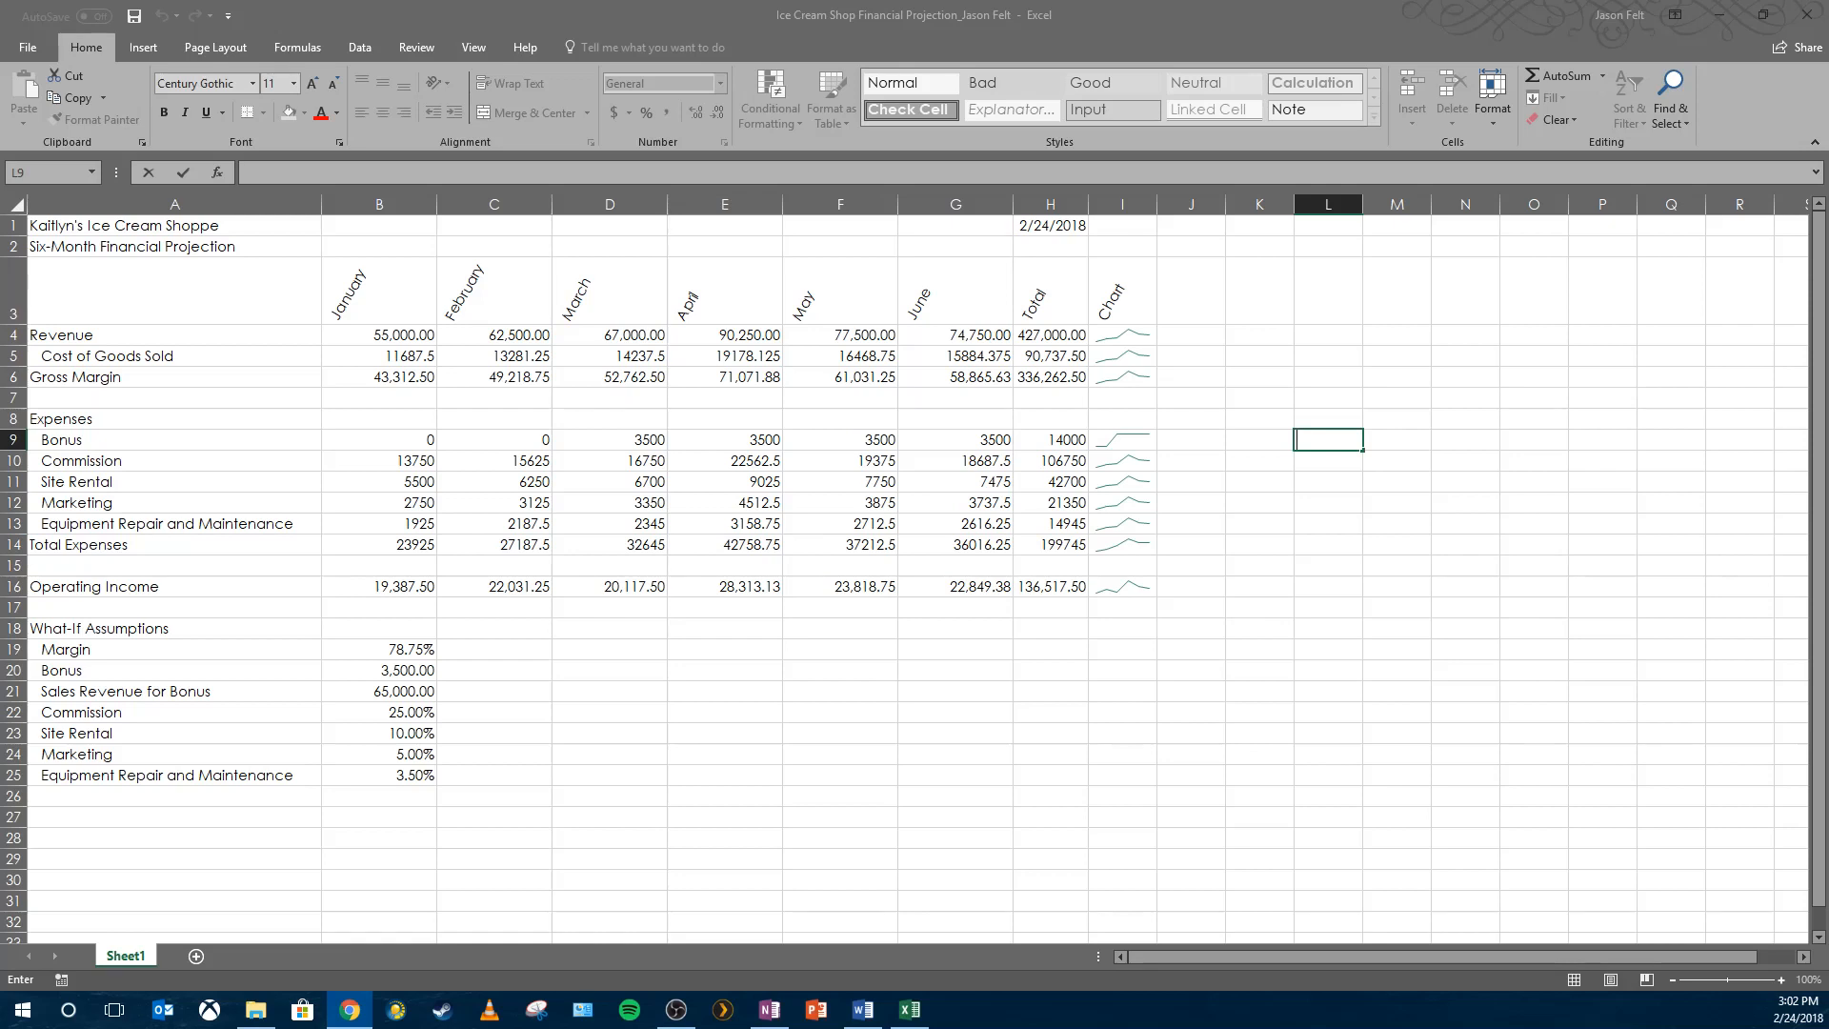
click(1122, 440)
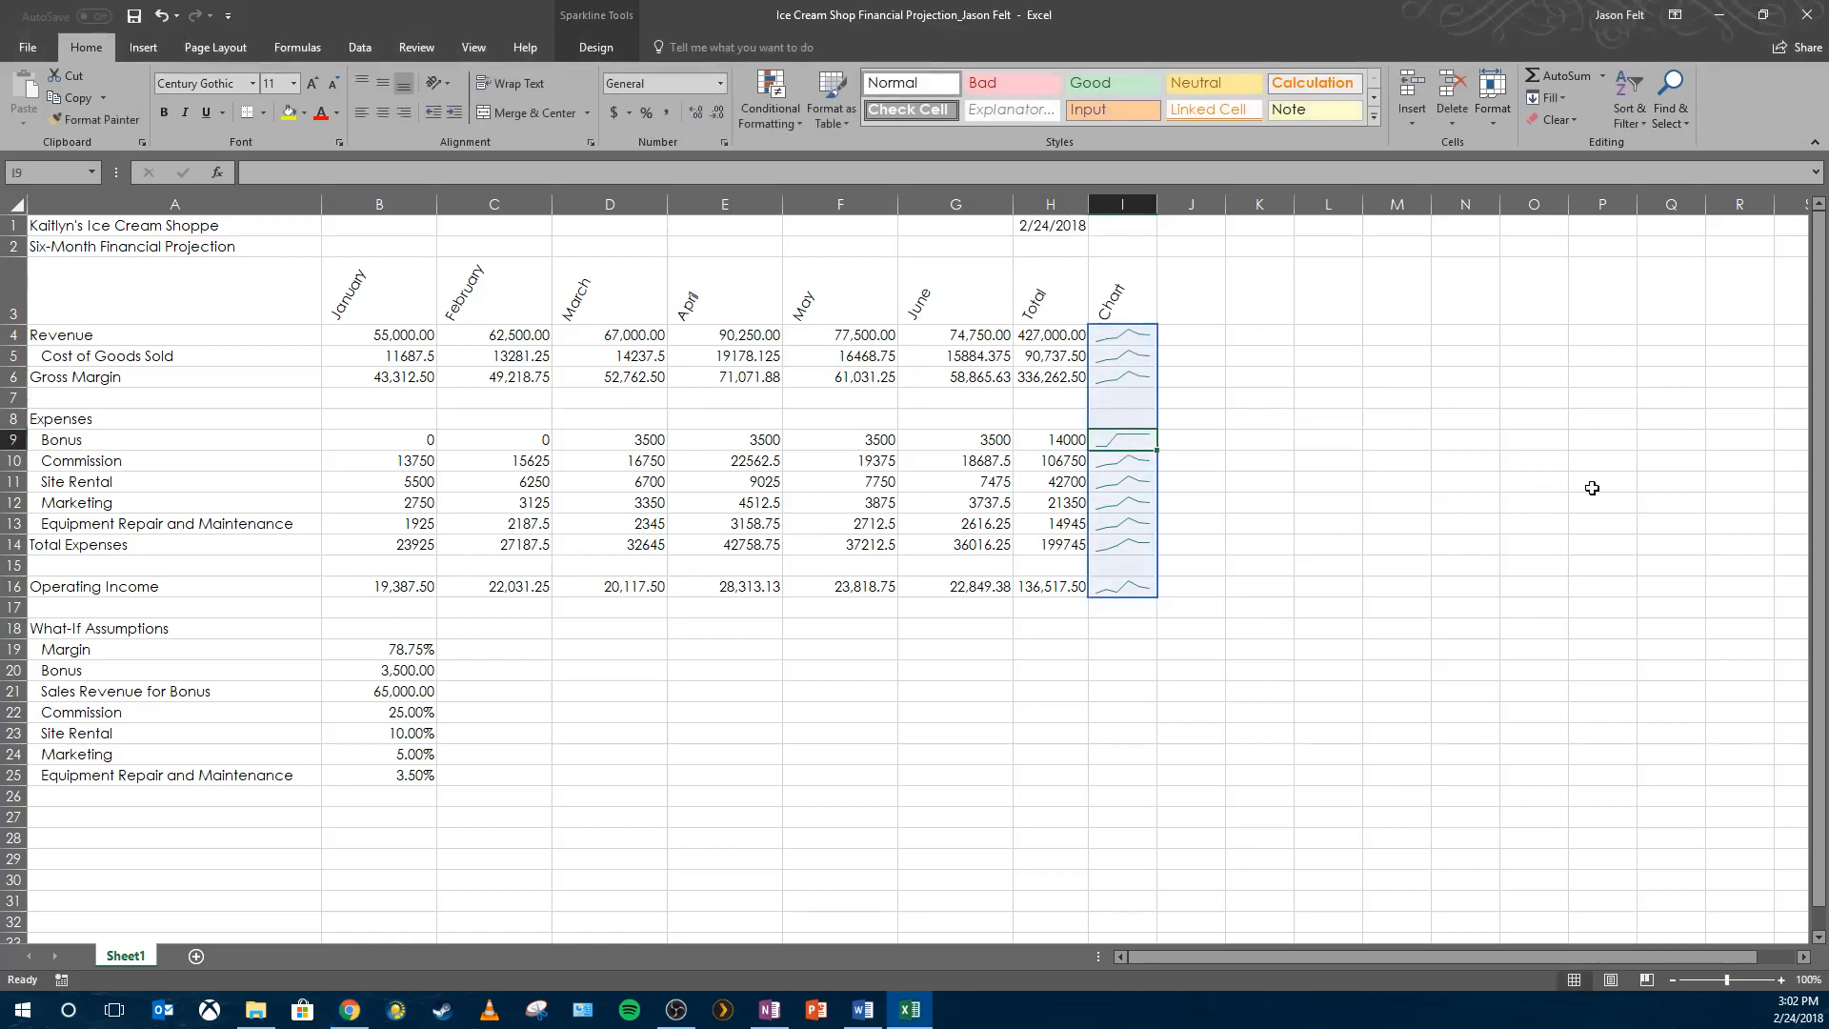
click(1409, 517)
click(1102, 446)
click(1540, 495)
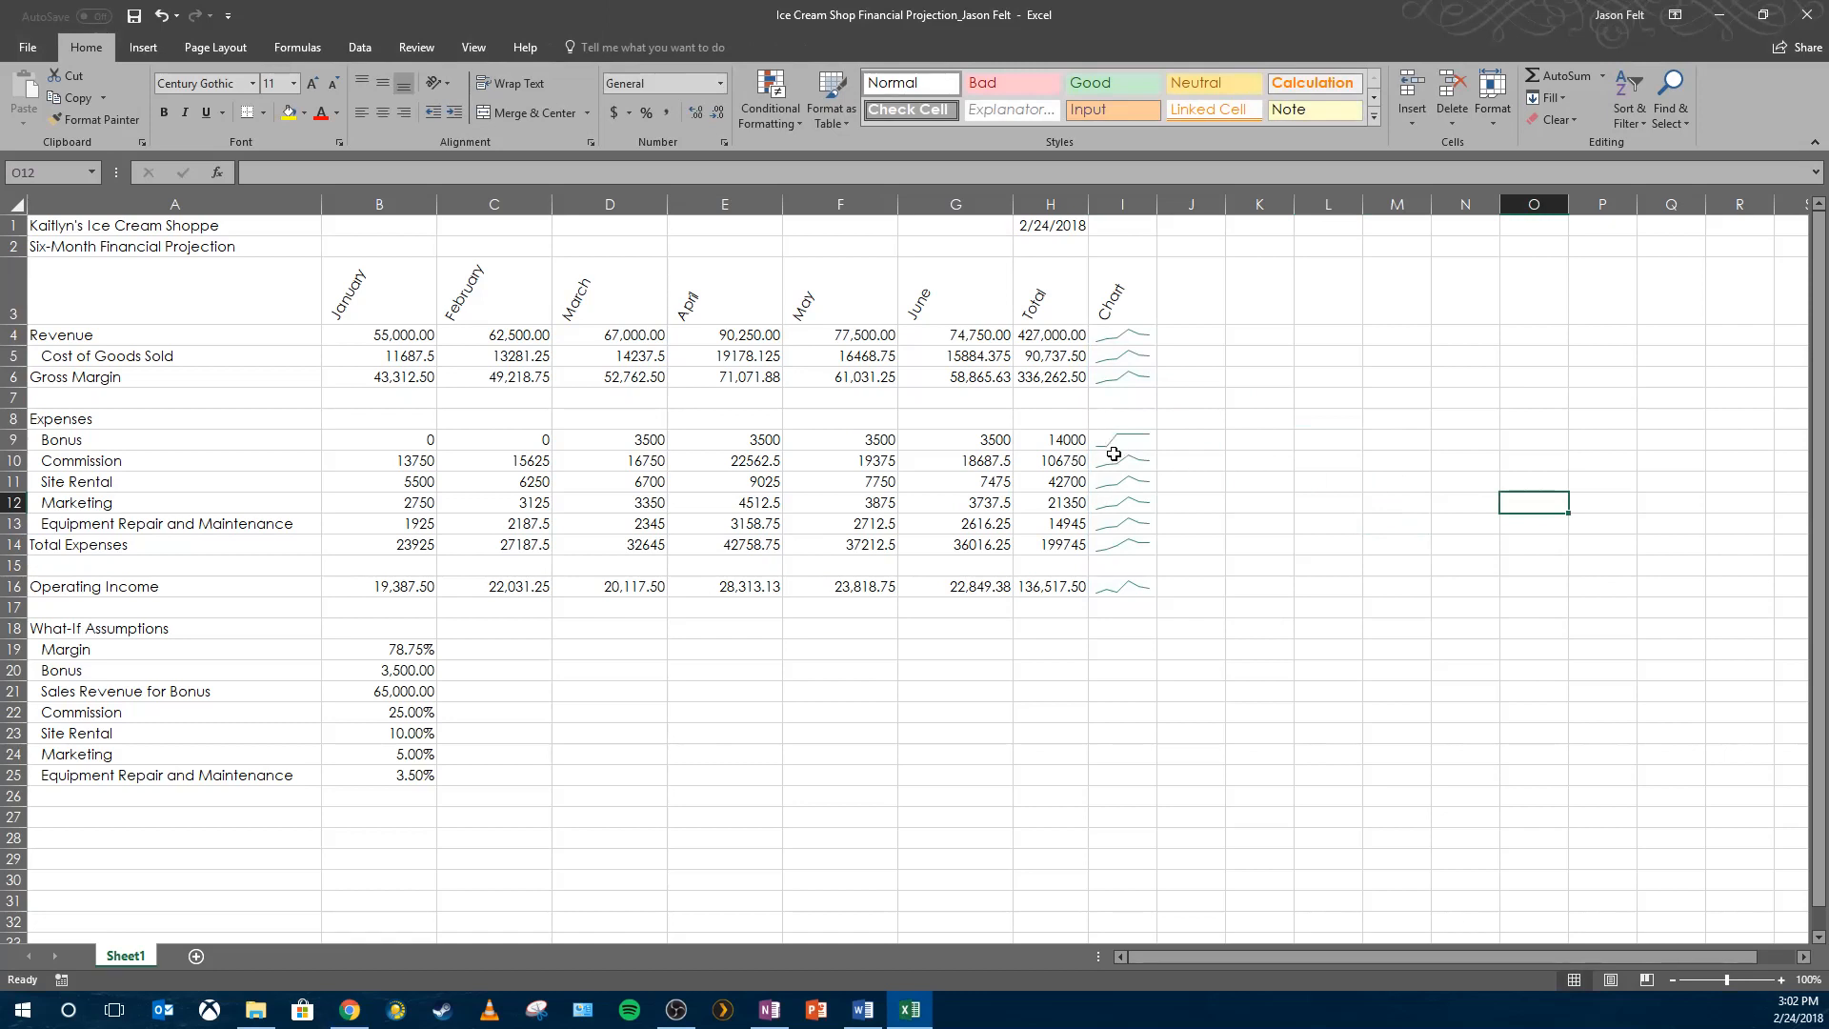
click(1172, 328)
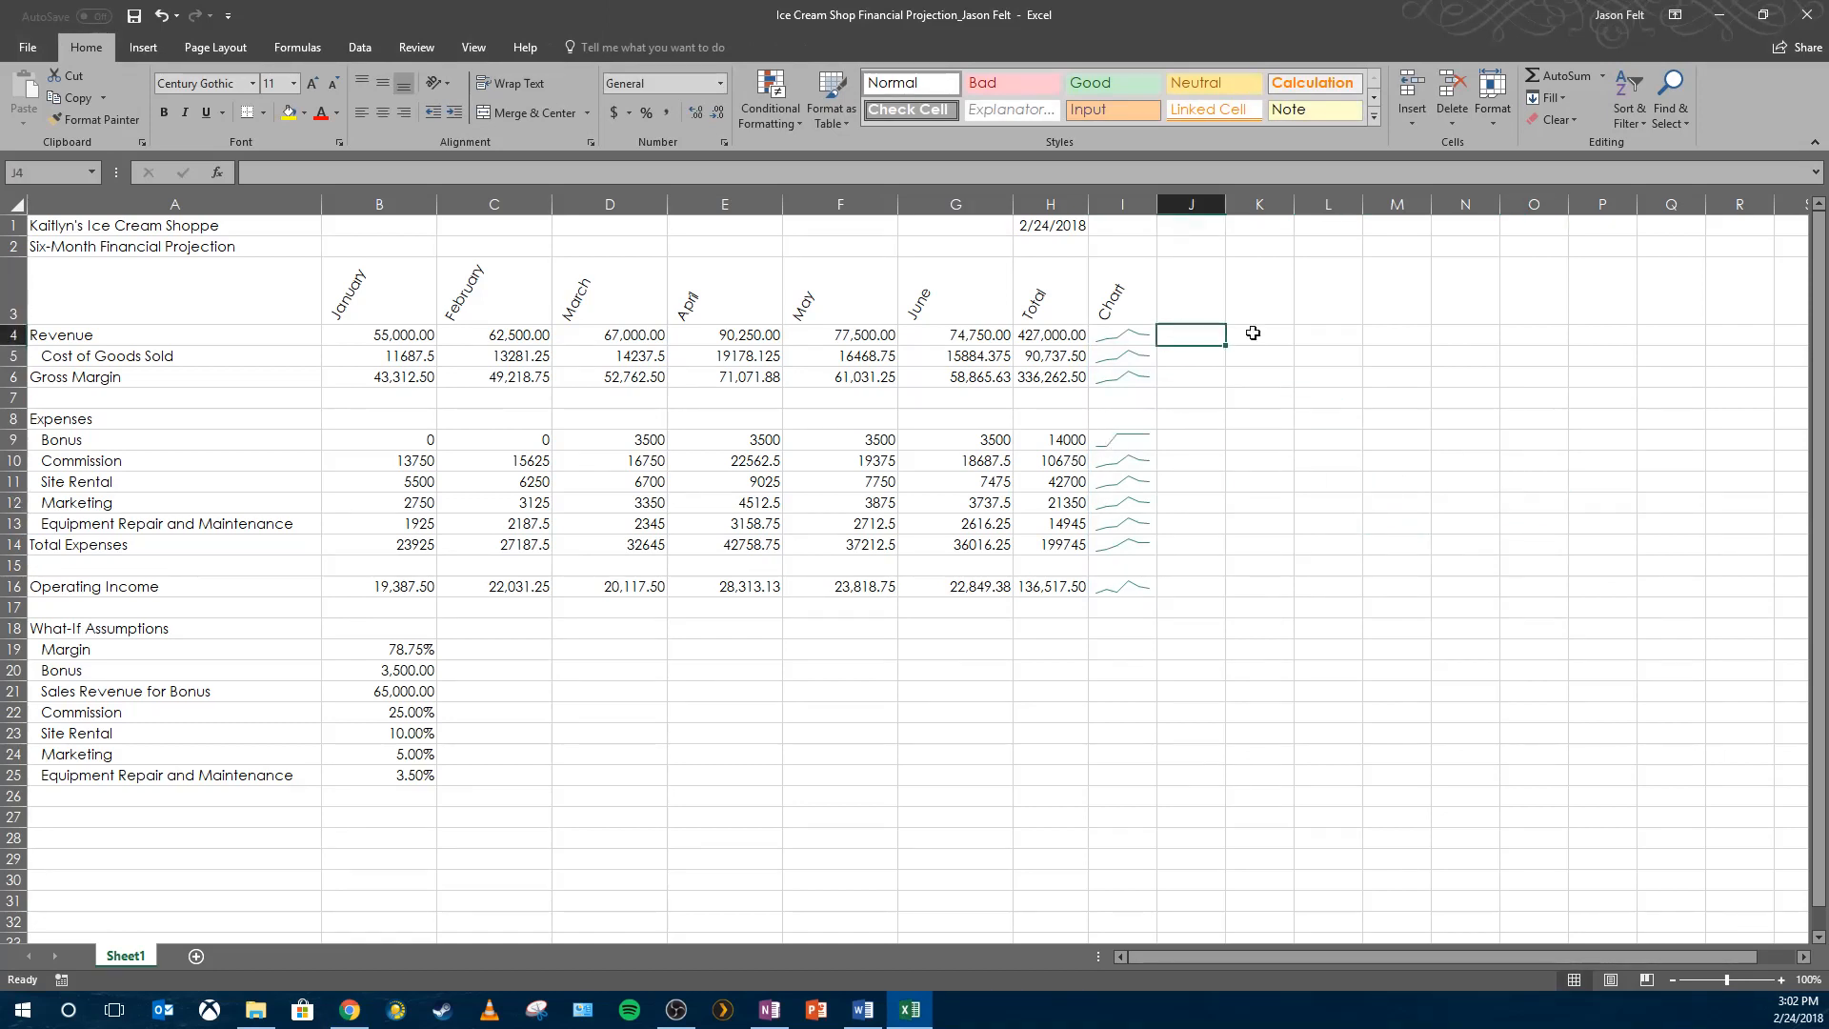
click(1356, 466)
scroll(912, 578, down, 1)
scroll(912, 578, up, 1)
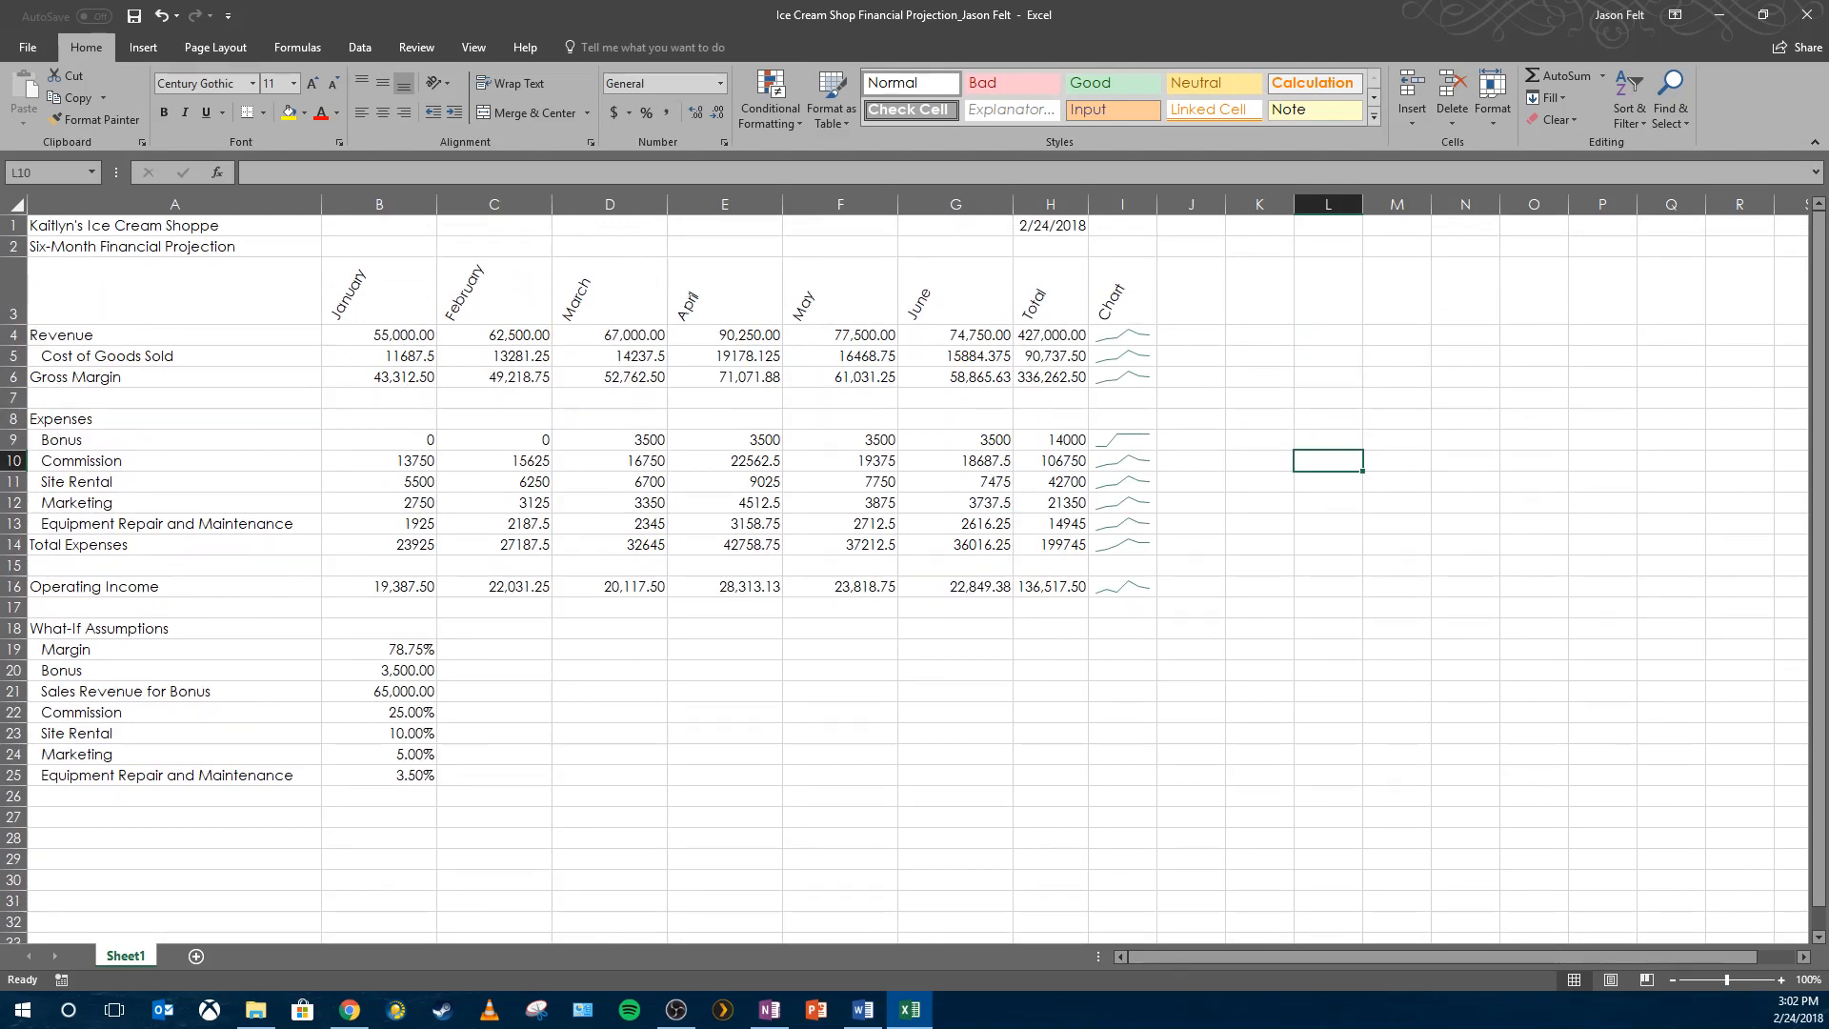
click(655, 442)
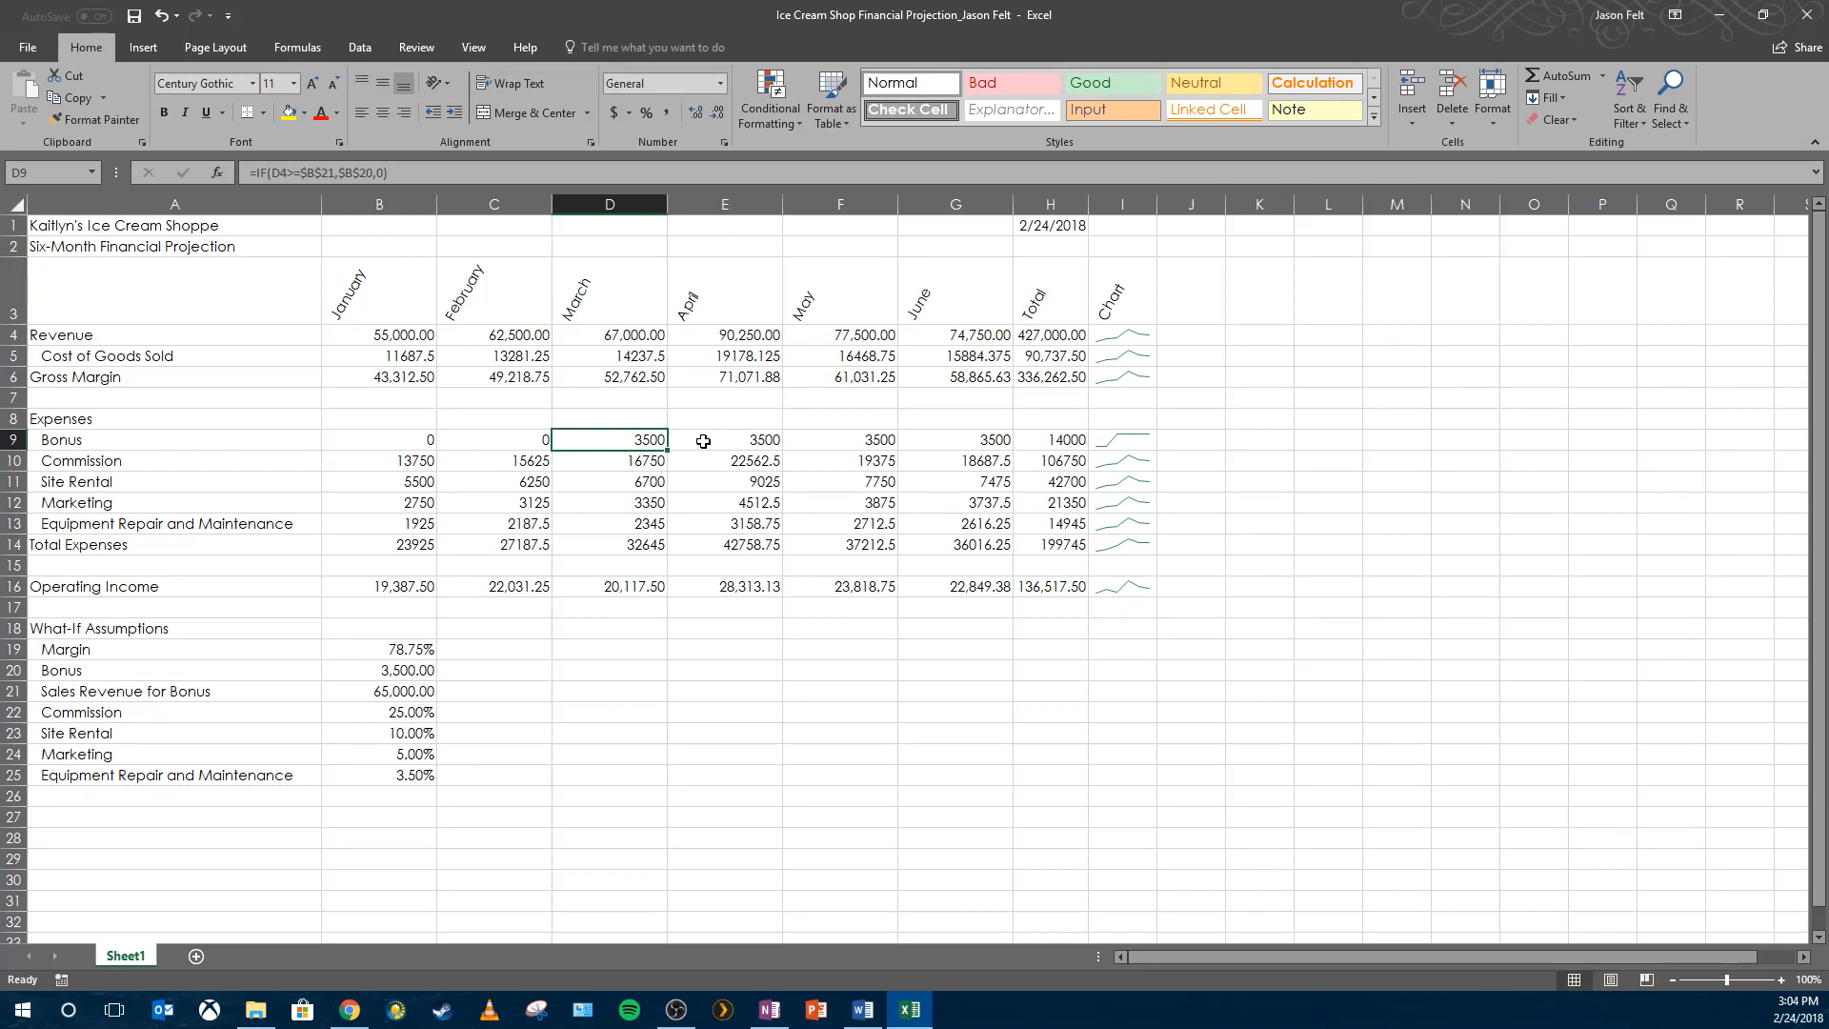
click(707, 439)
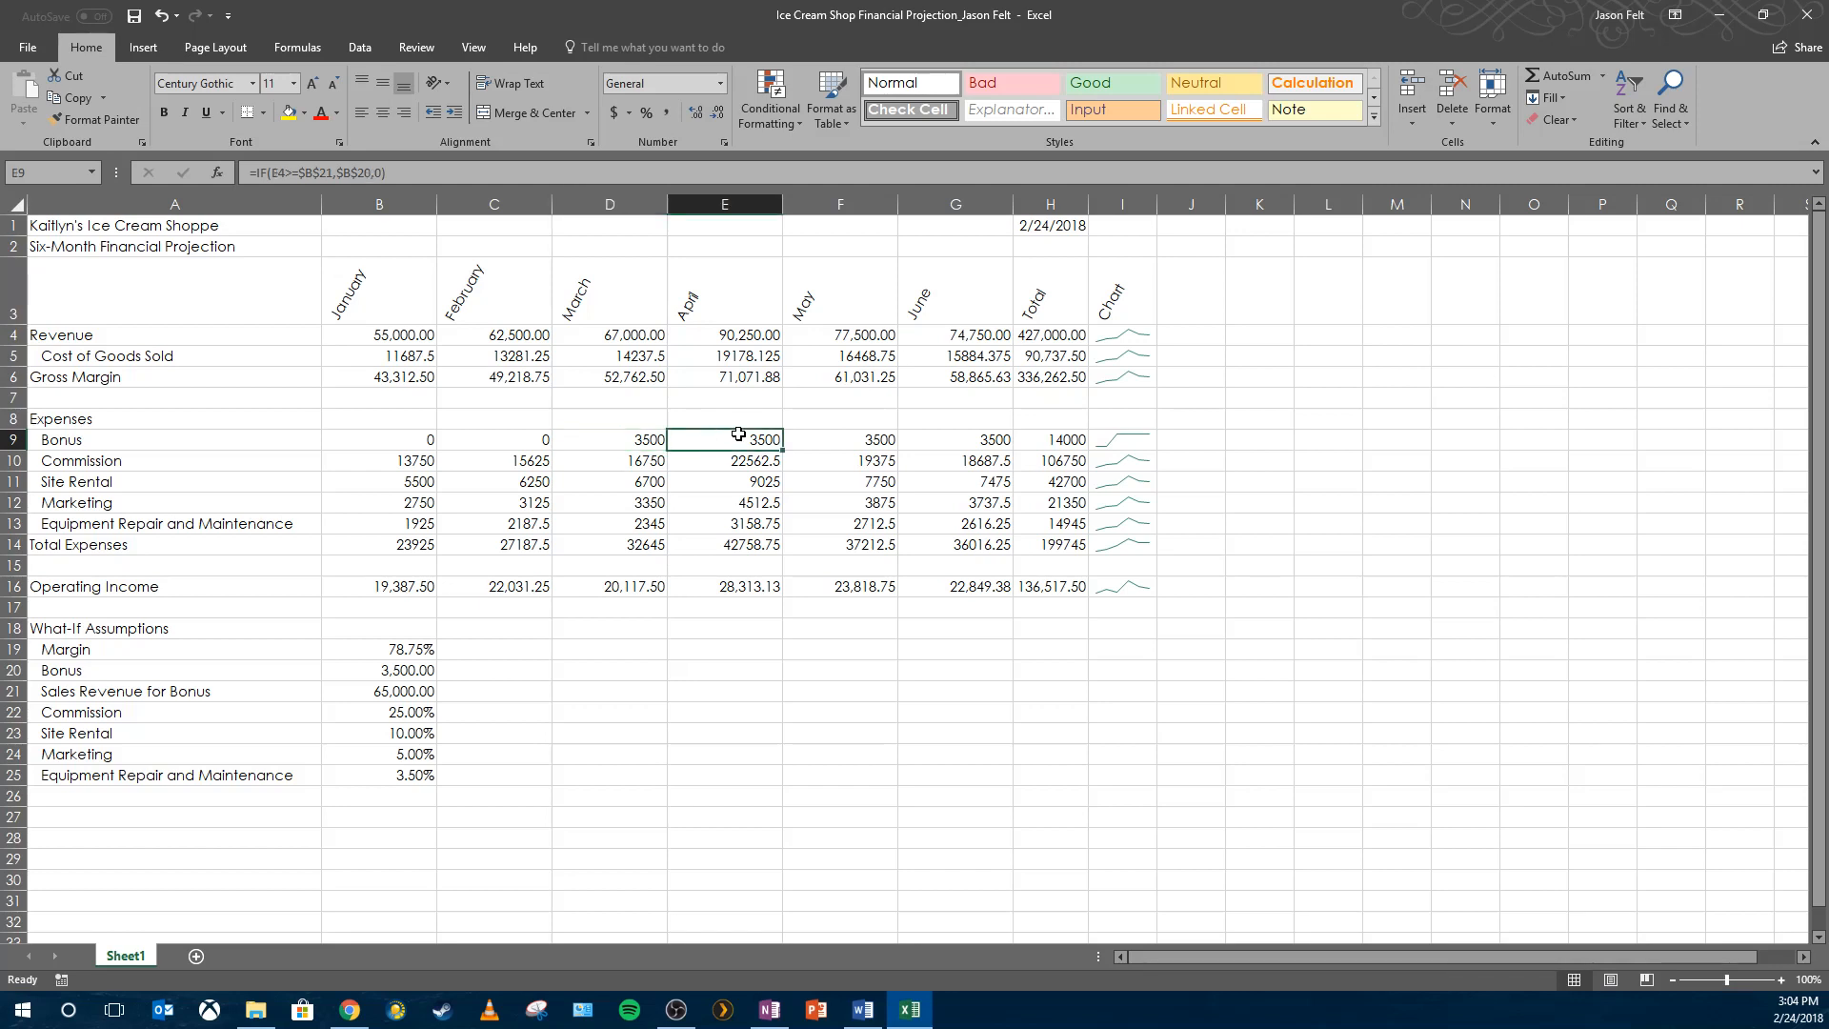
click(1614, 474)
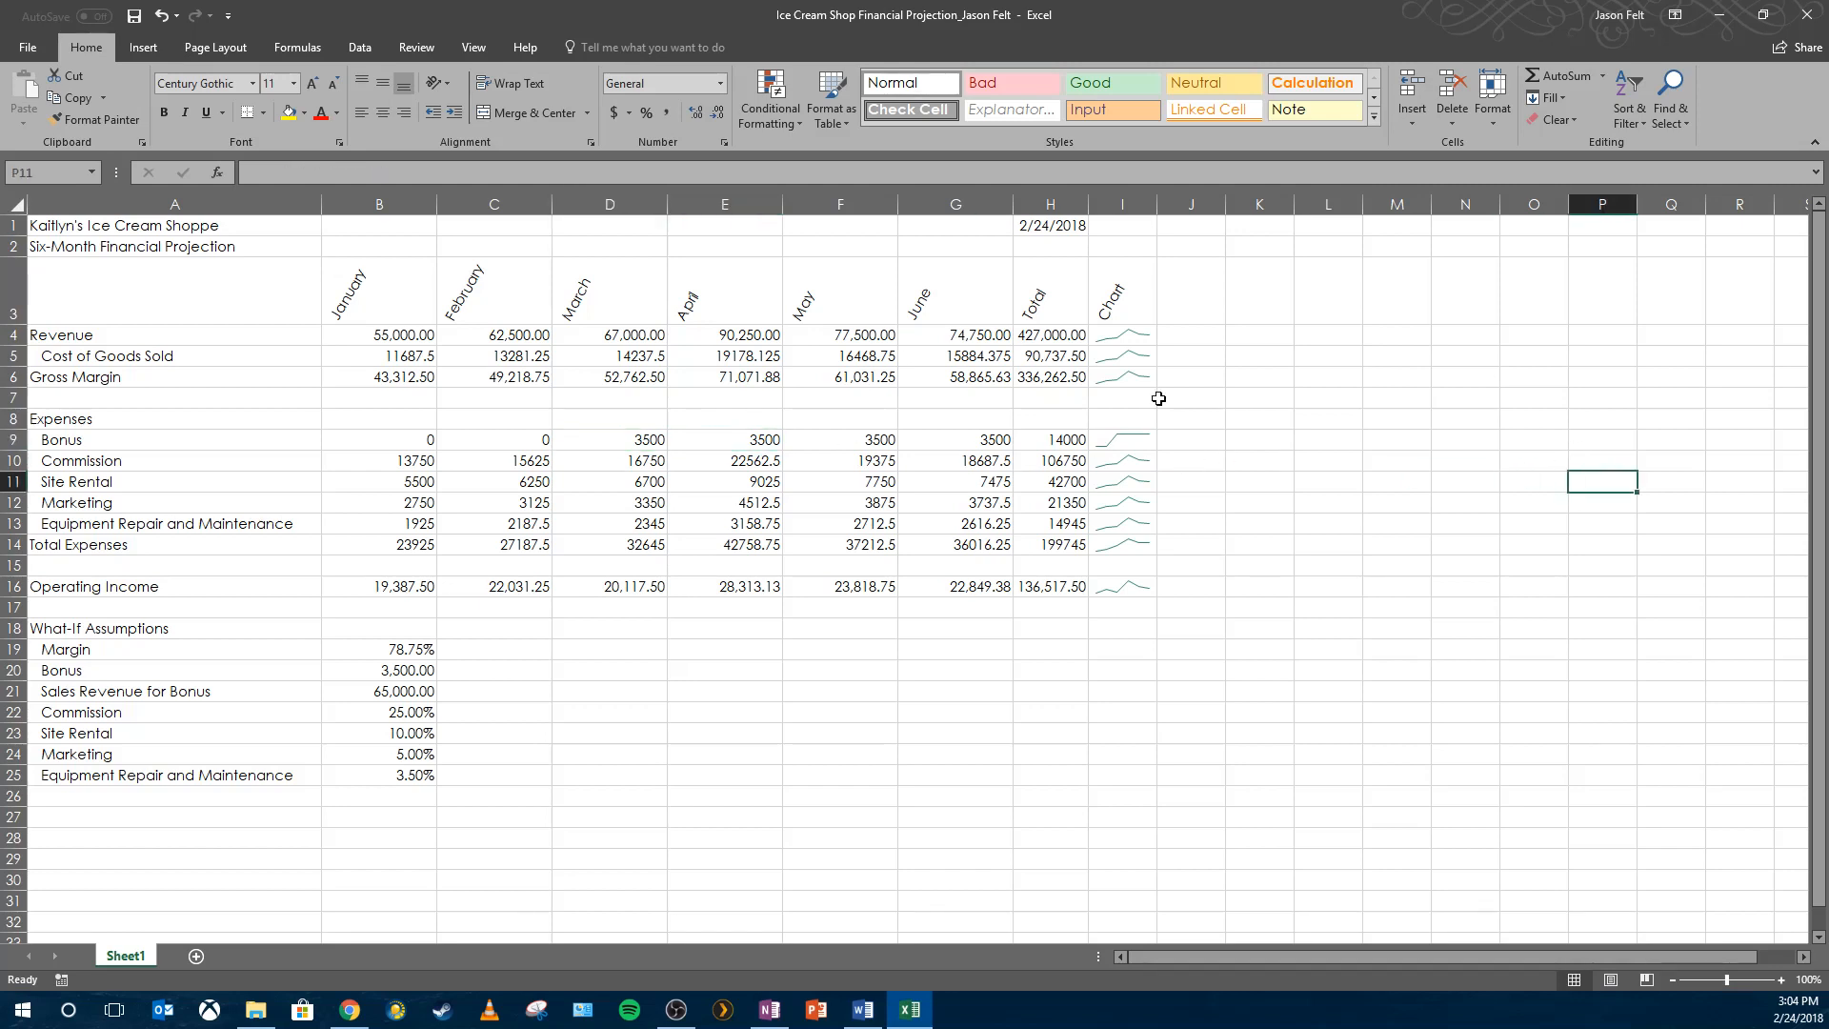
- Change all the sparklines in the Chart column, from I4 through I16, to the Column sparkline type
click(1141, 344)
drag(1141, 345, 1141, 585)
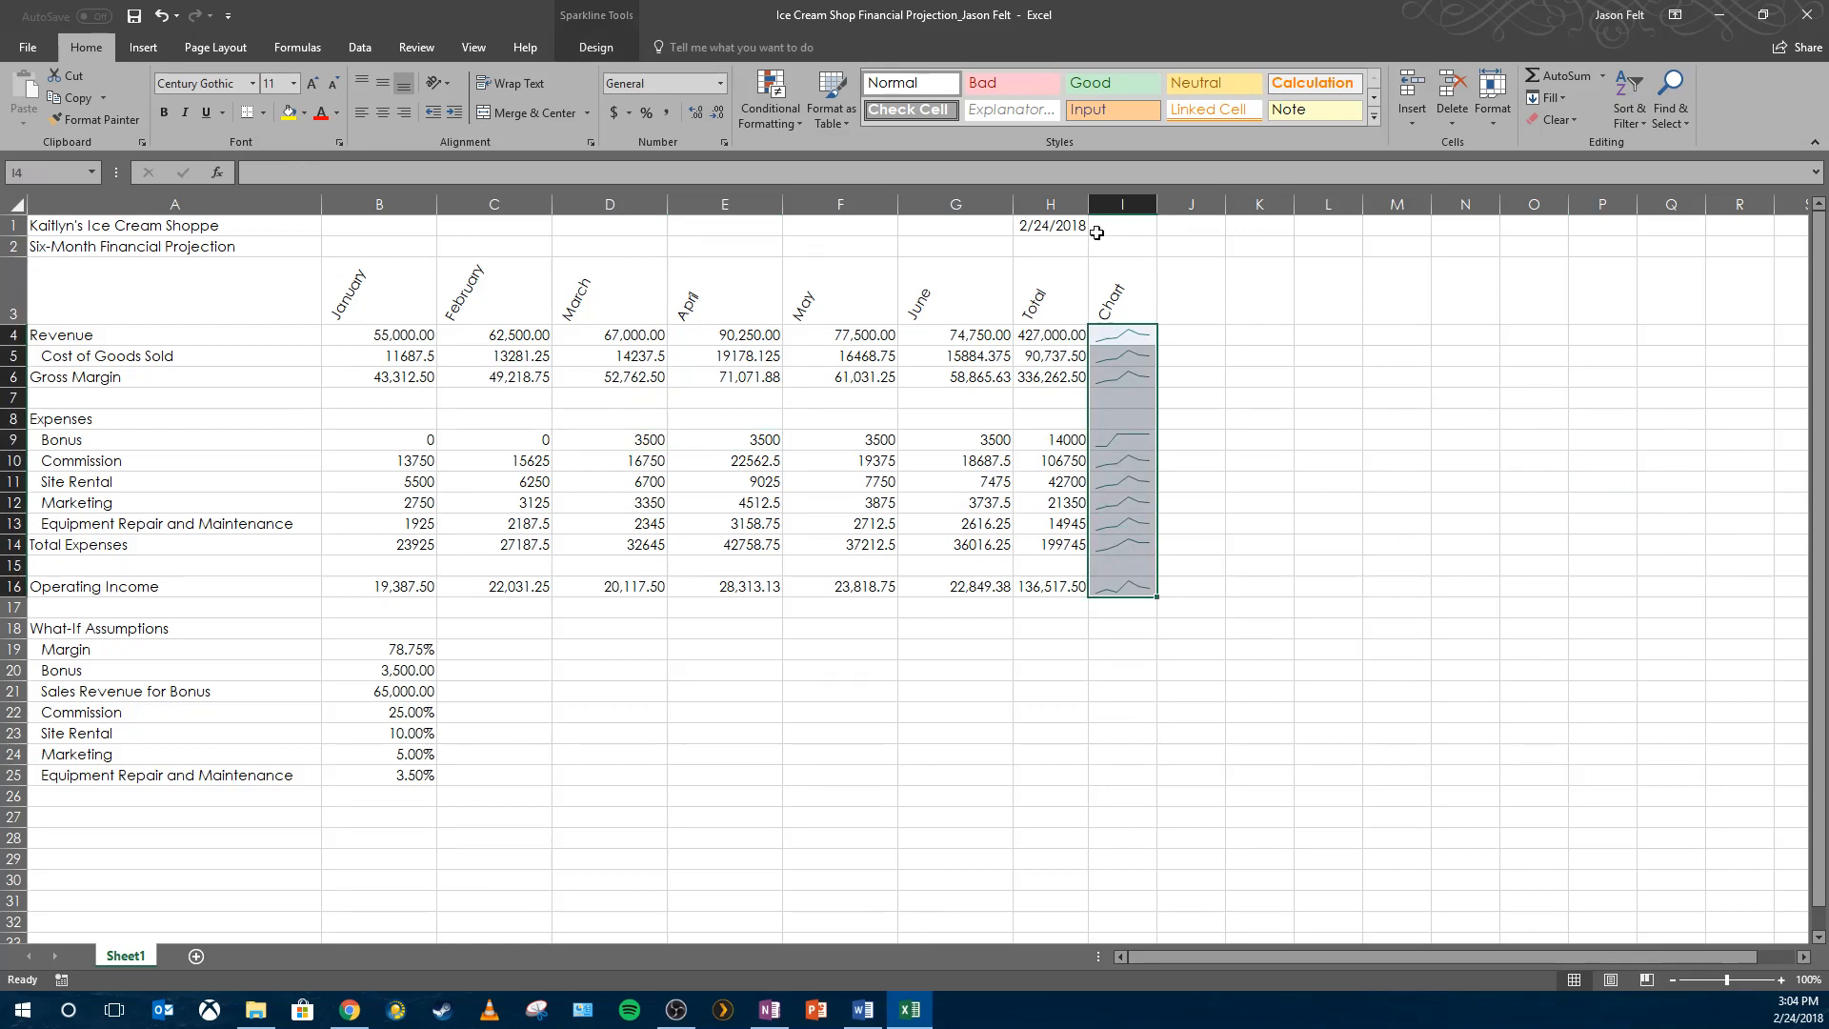
click(596, 47)
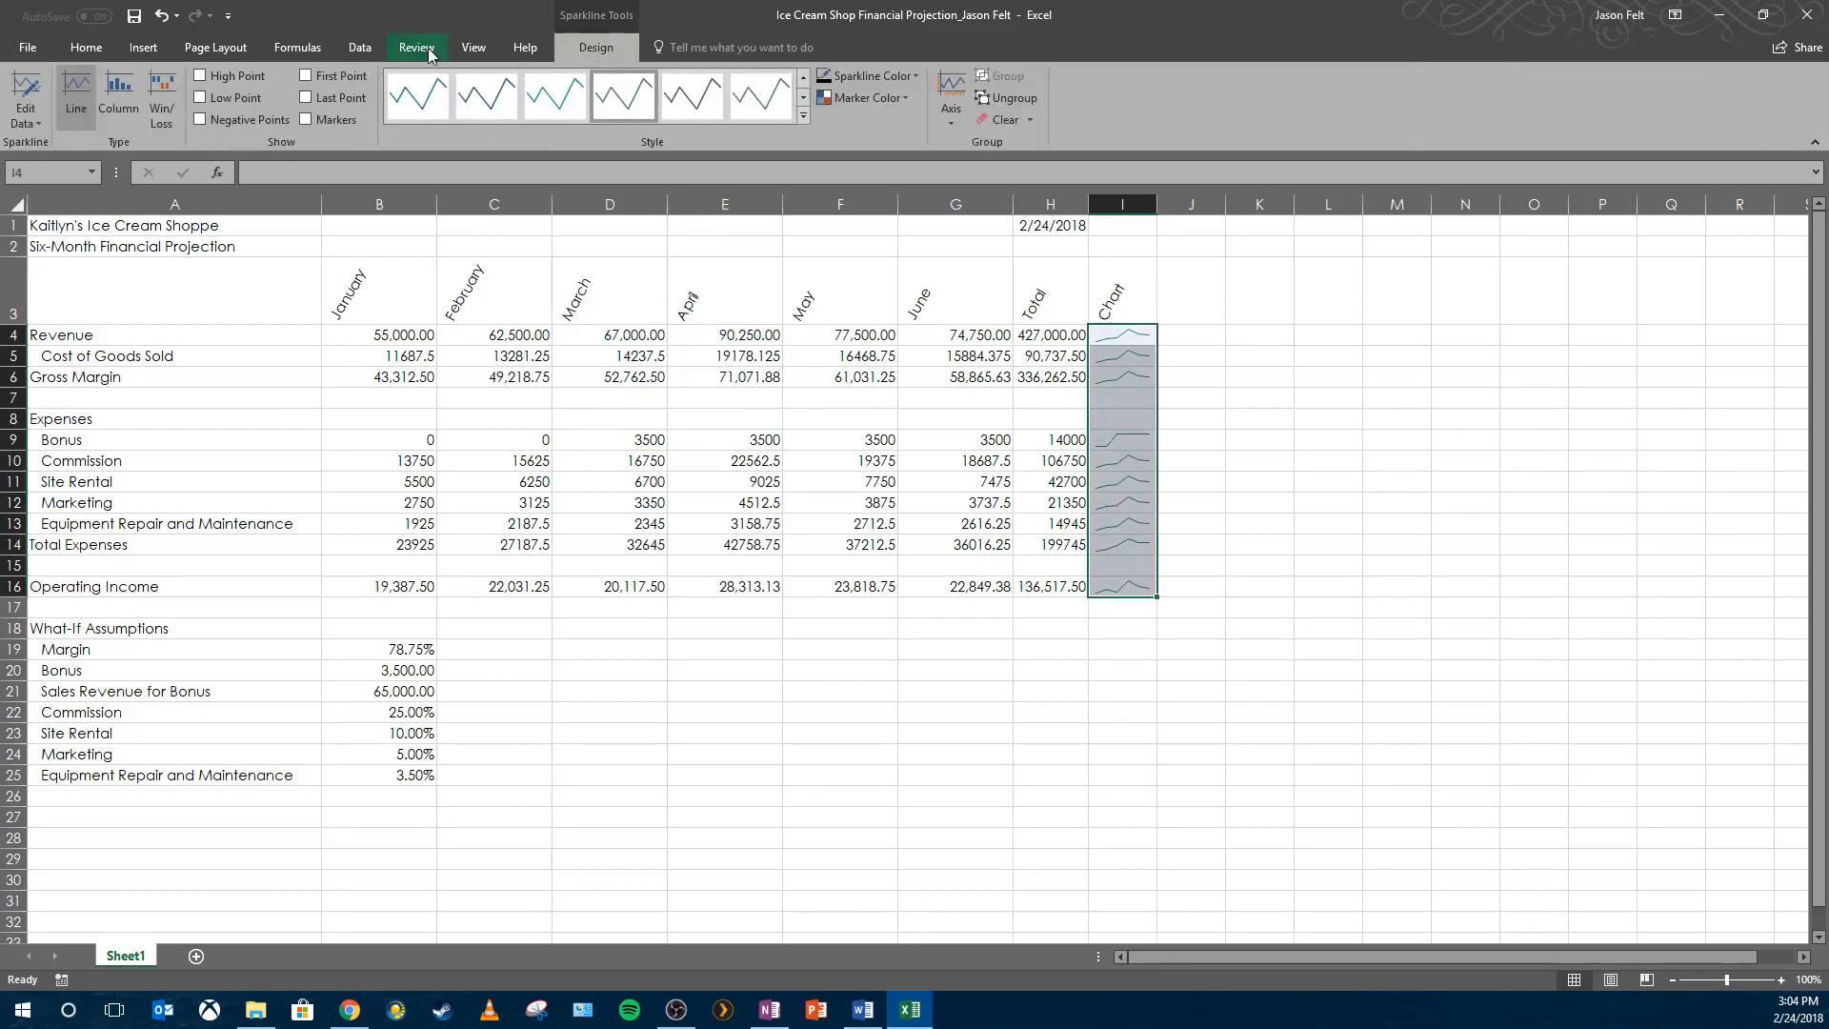
click(158, 49)
click(621, 44)
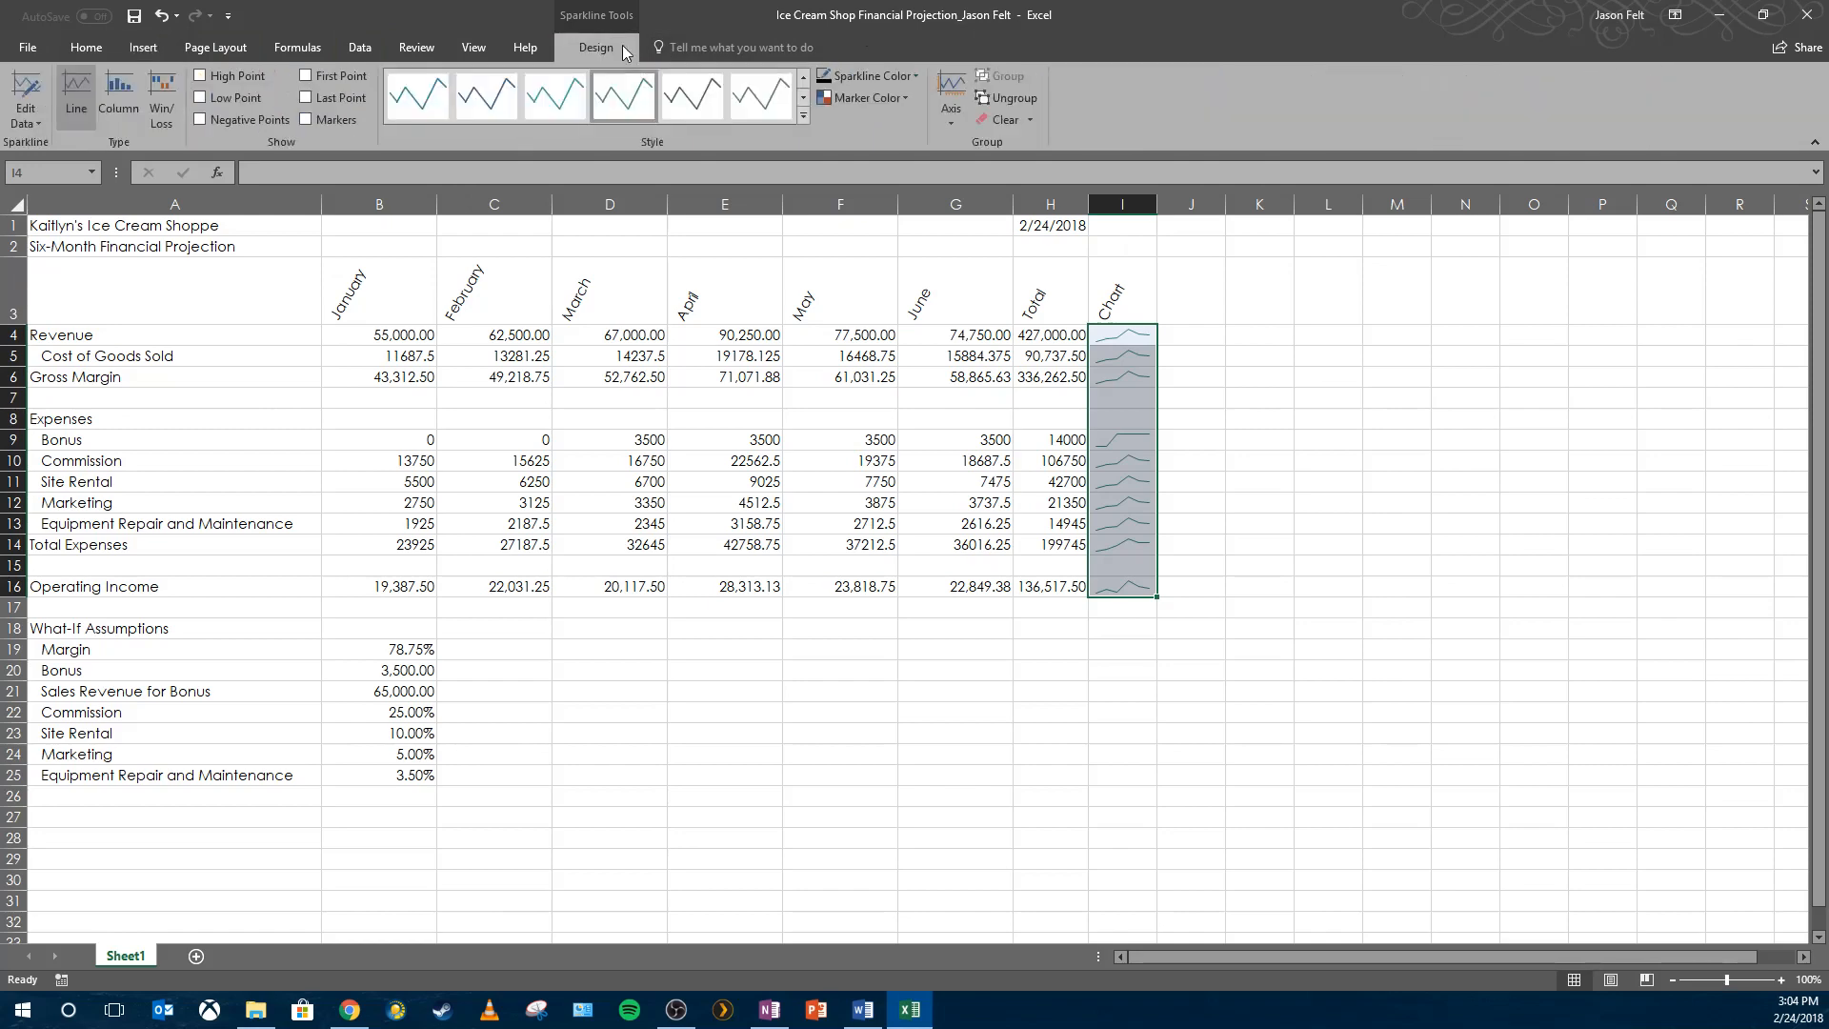
click(118, 95)
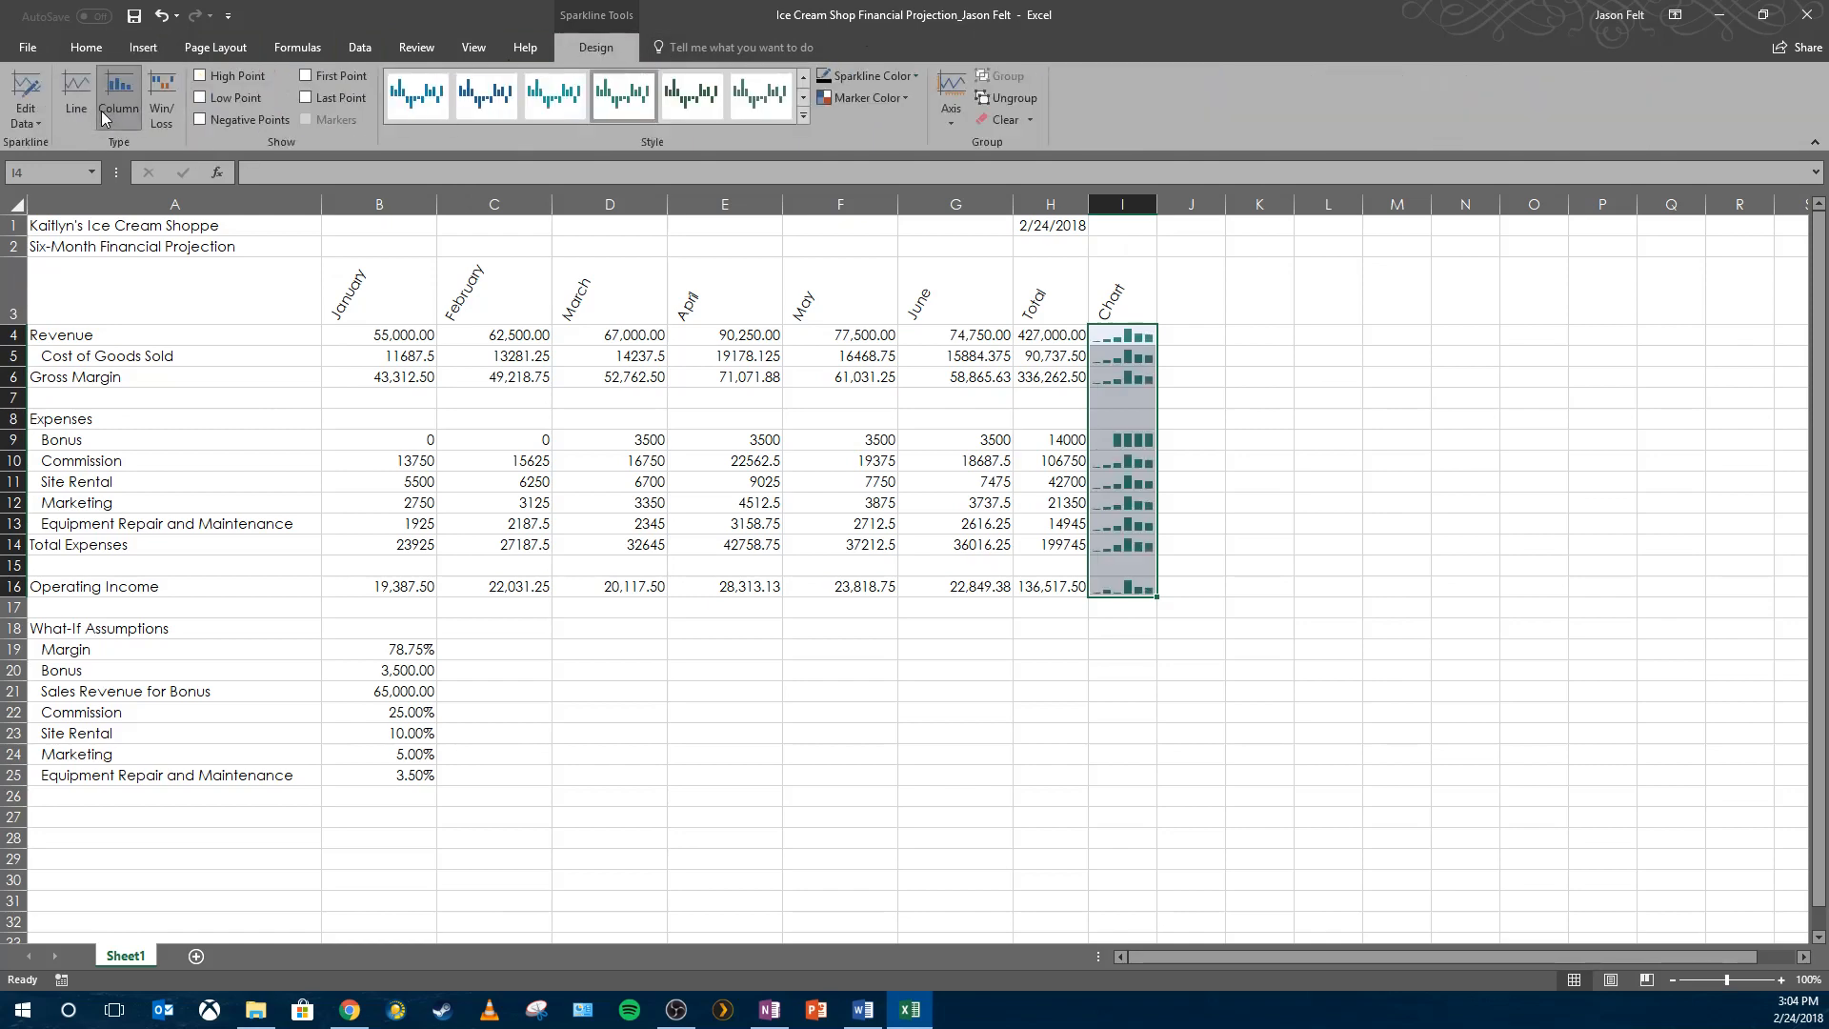
click(1341, 362)
scroll(914, 572, down, 1)
scroll(915, 572, up, 1)
key(alt+Tab)
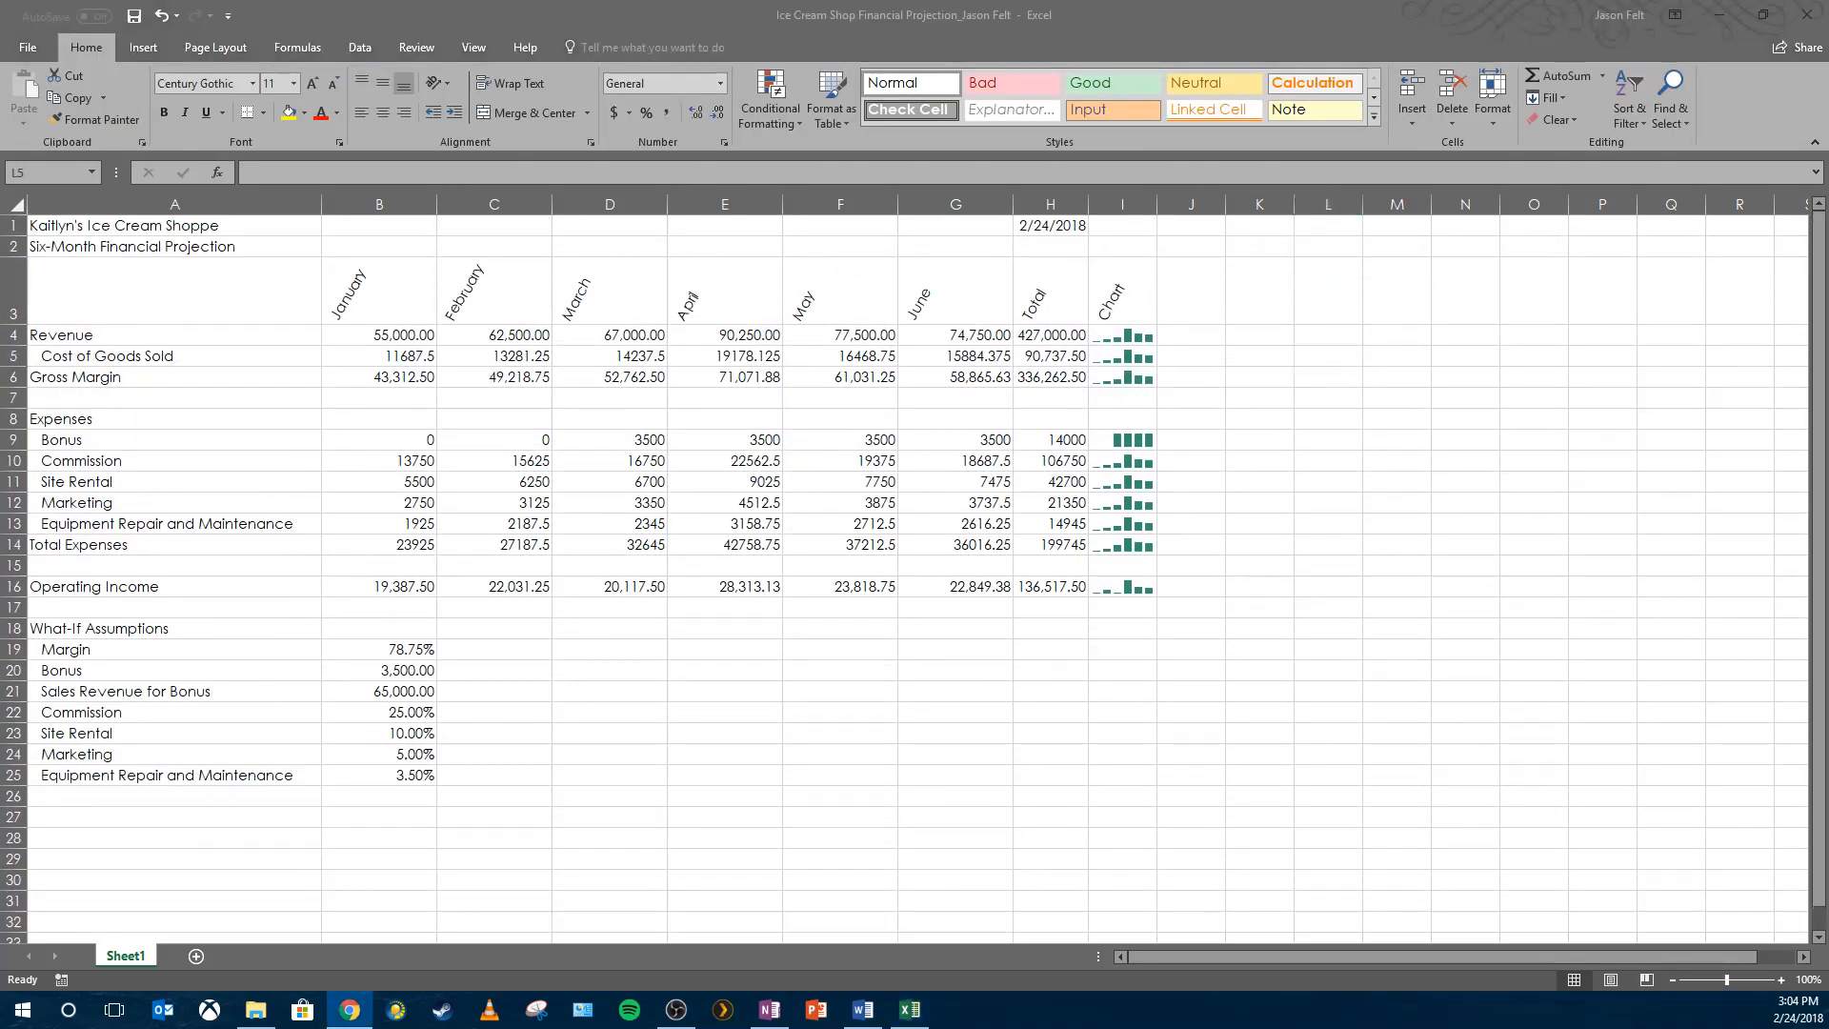